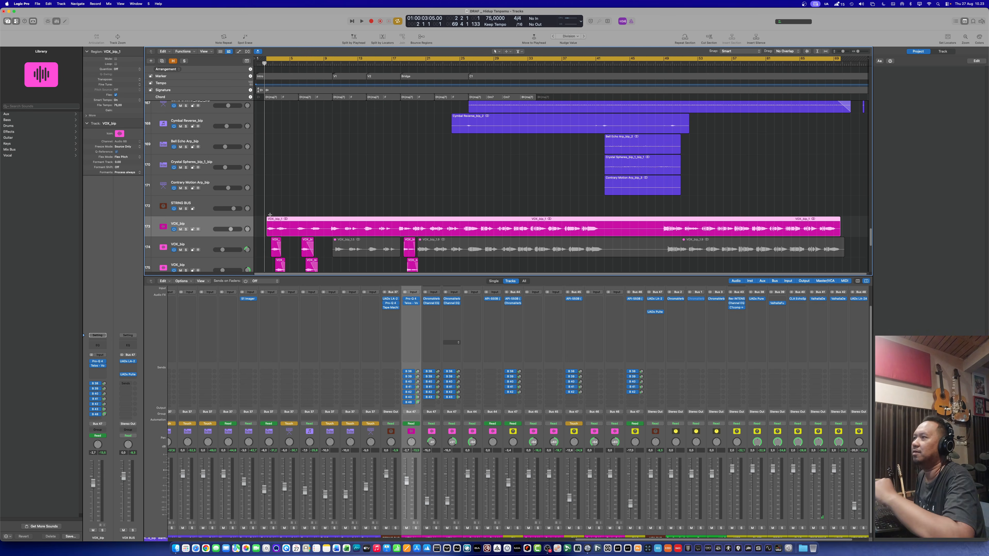
Clear the region selection and play the mix from bar 2, and again from bar 48.
{"action": "left_click", "coordinate": [270, 215]}
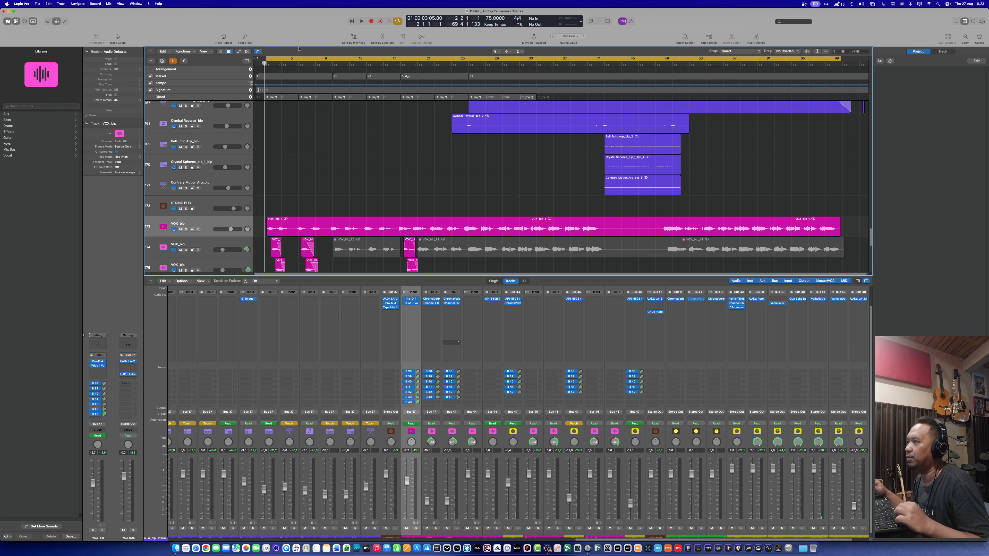
{"action": "key", "text": "space"}
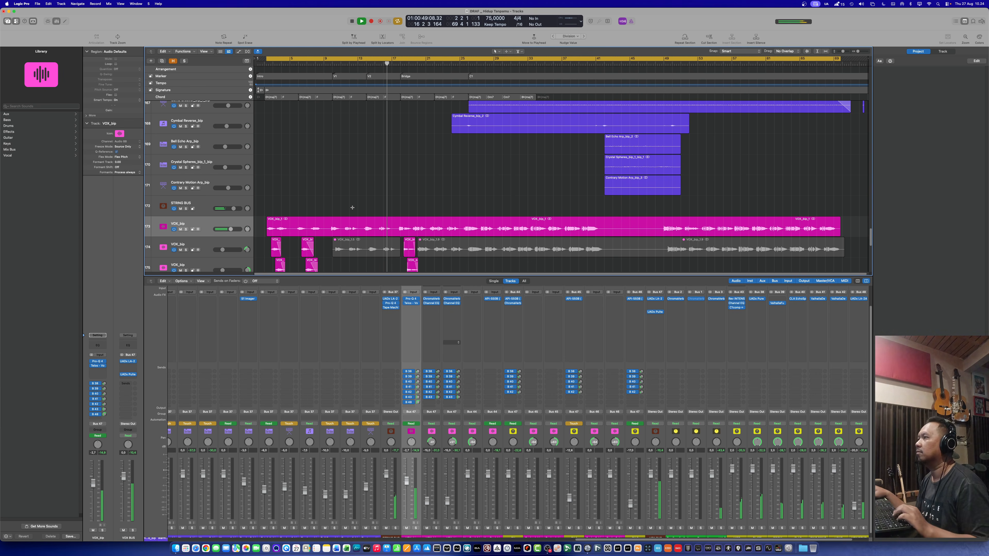
{"action": "key", "text": "space"}
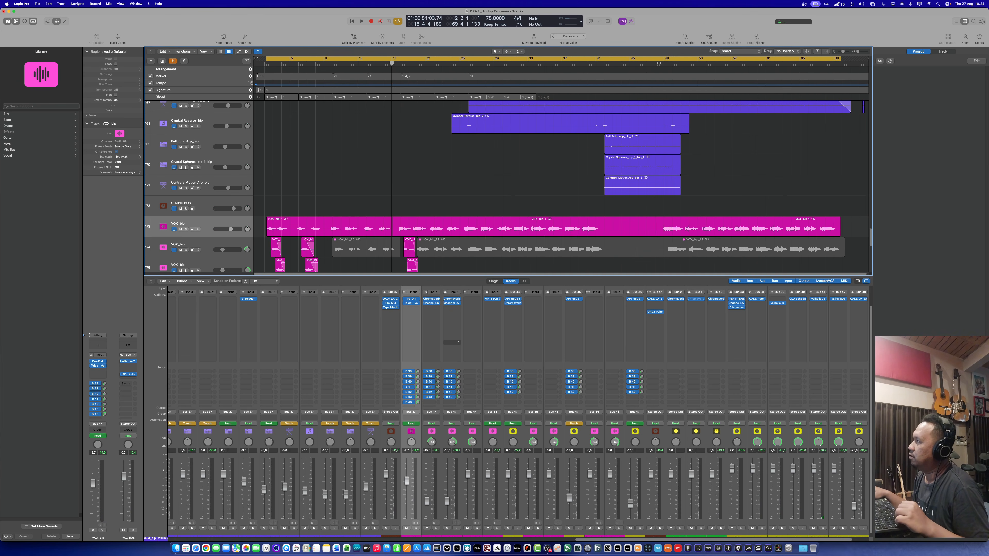
{"action": "left_click", "coordinate": [655, 64]}
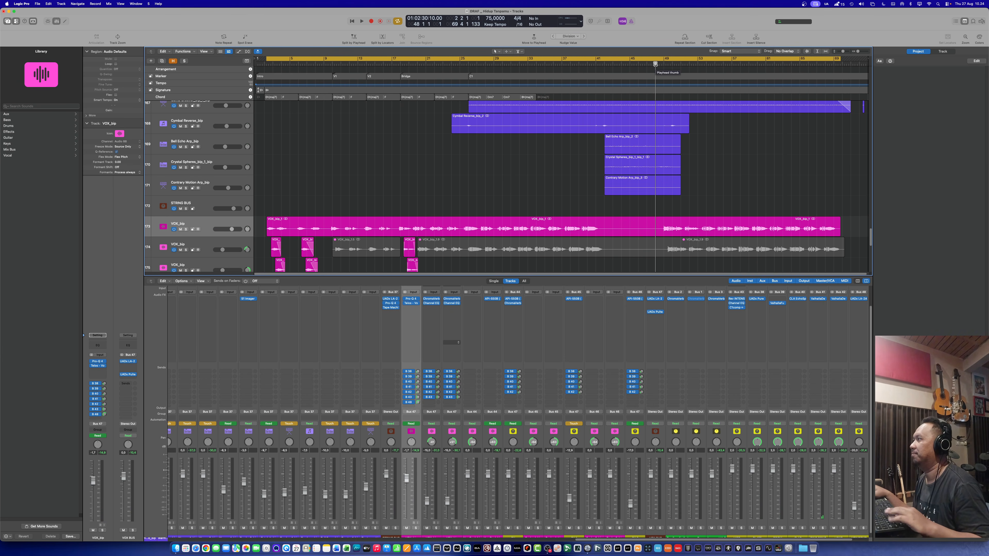
{"action": "key", "text": "space"}
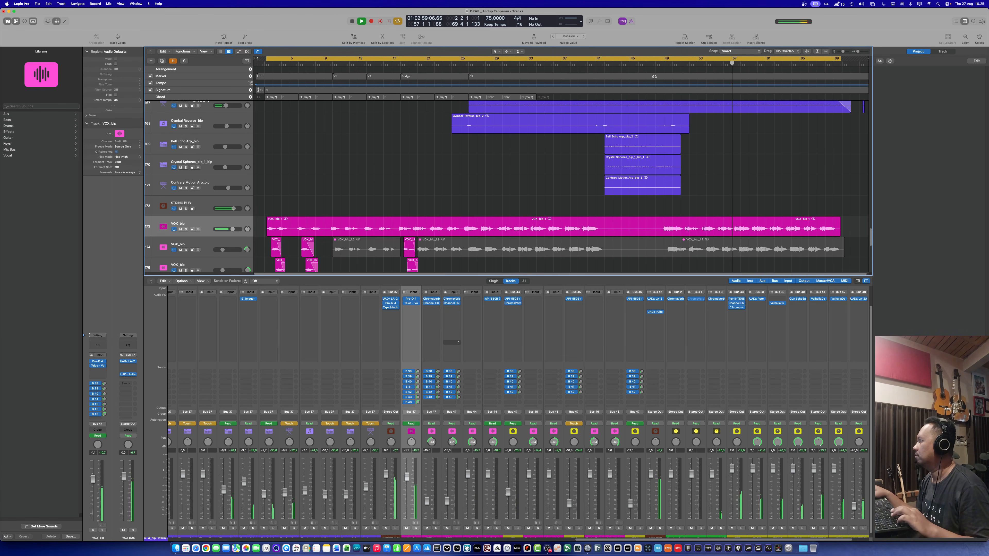
{"action": "key", "text": "space"}
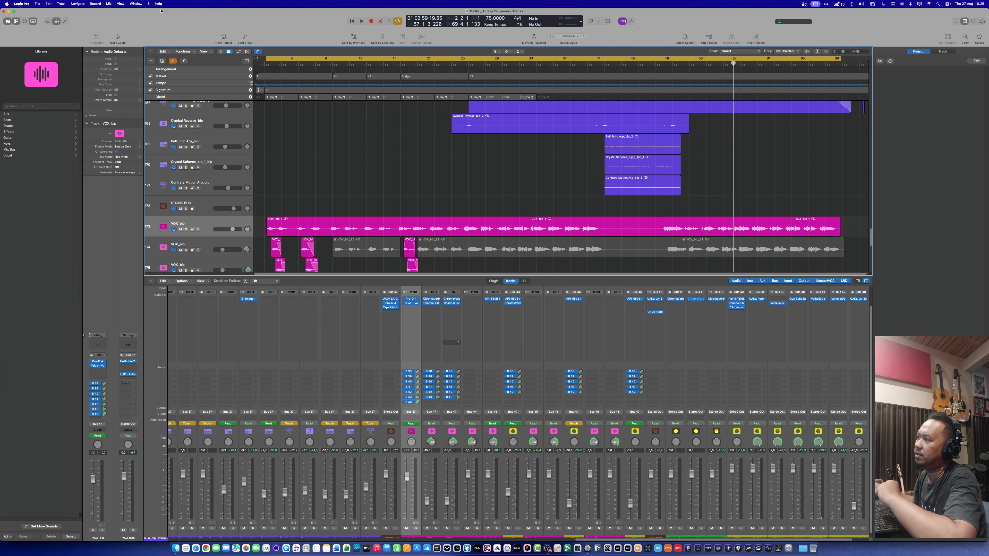
Return the playhead to bar 2 and open the lead vocal region on track 173 in the Flex Pitch editor, showing its opening bars.
{"action": "left_click", "coordinate": [202, 227]}
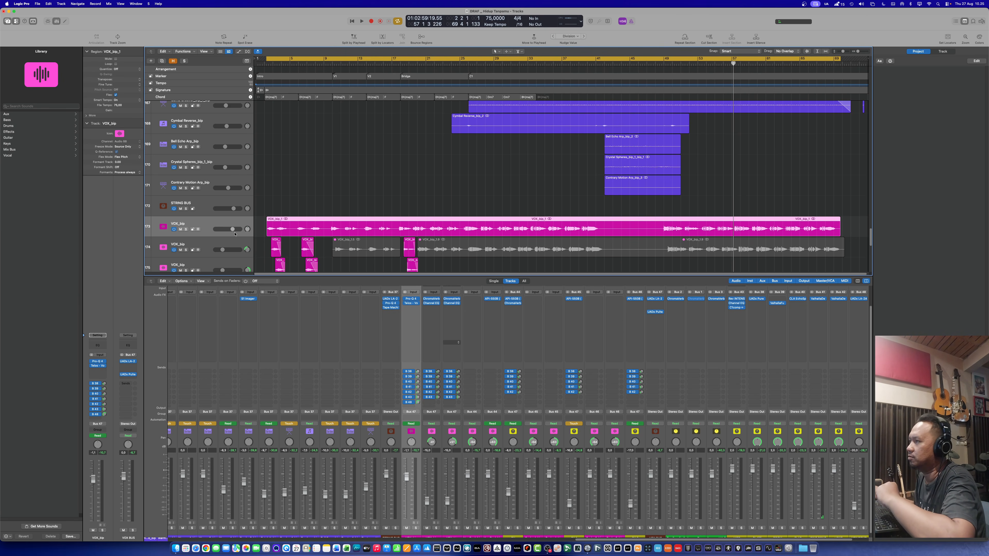
{"action": "left_click", "coordinate": [263, 62]}
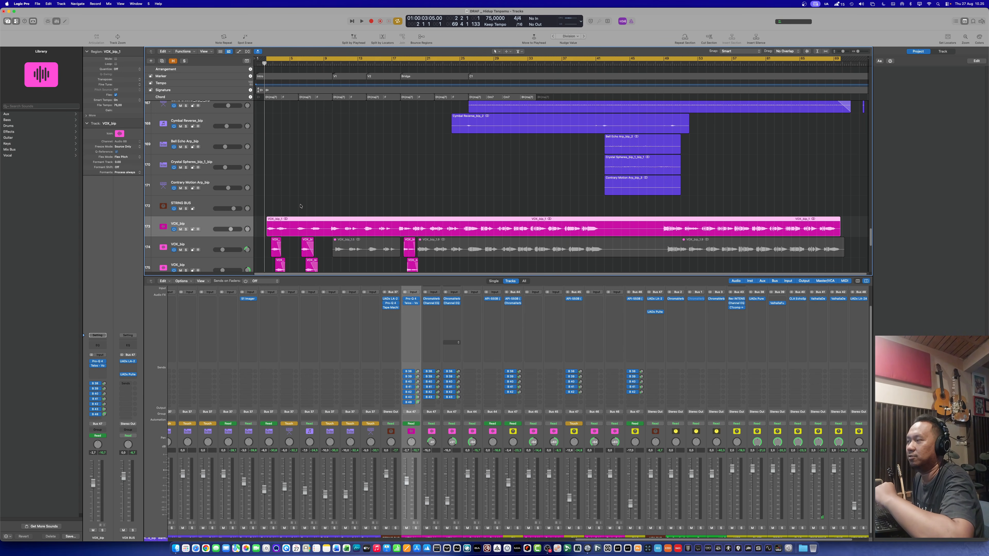
{"action": "left_click", "coordinate": [309, 203]}
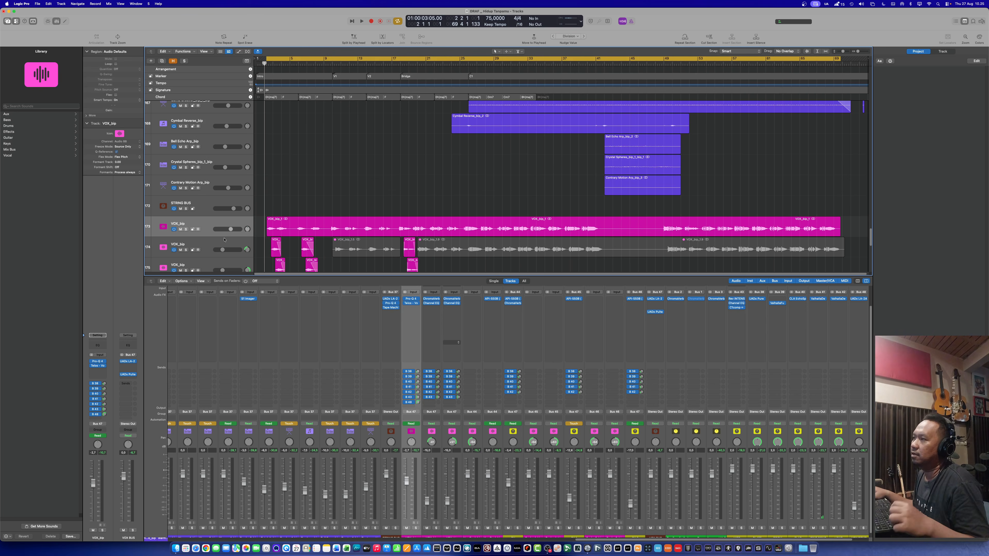
{"action": "double_click", "coordinate": [284, 223]}
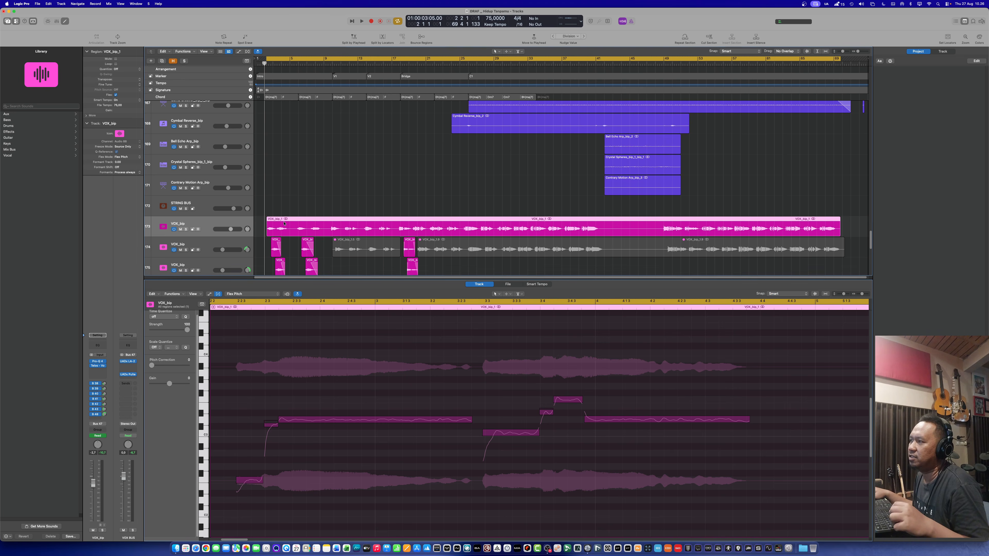
{"action": "key", "text": "super+Left"}
{"action": "key", "text": "super+Left"}
{"action": "key", "text": "super+Left"}
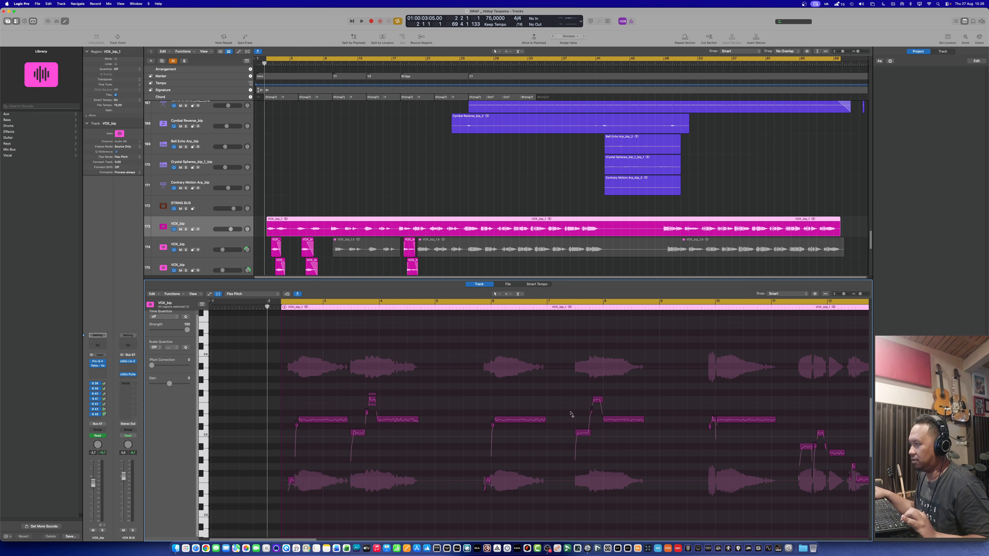
{"action": "key", "text": "super+Left"}
{"action": "key", "text": "super+Left"}
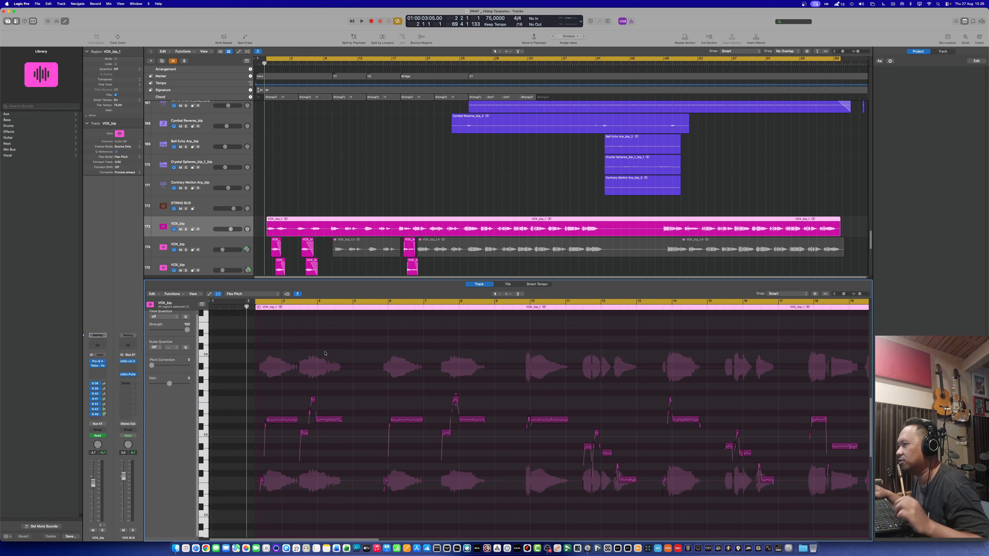
Examine the available Flex modes and the lead vocal's detected pitch notes from the opening bars to about bar 16.
{"action": "left_click", "coordinate": [243, 295]}
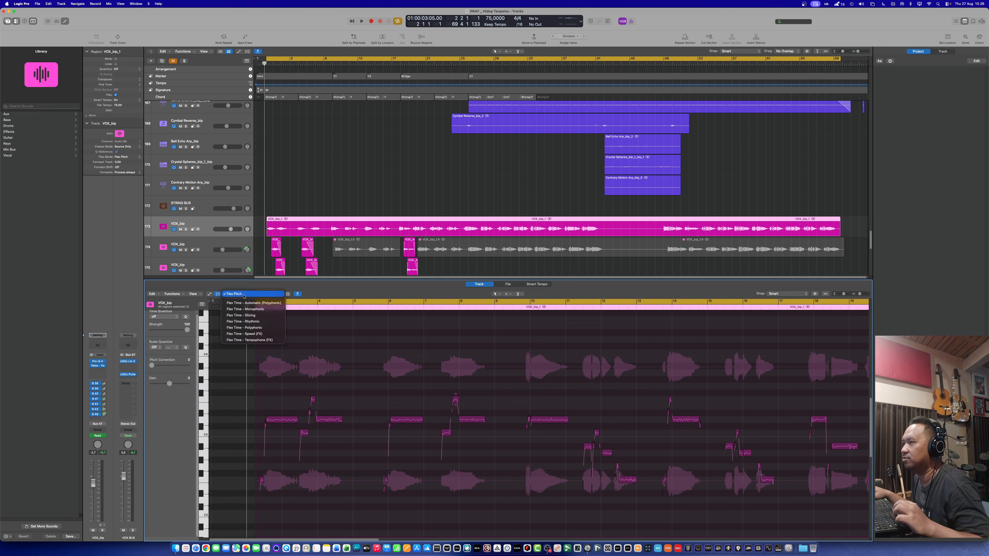
{"action": "left_click", "coordinate": [323, 312]}
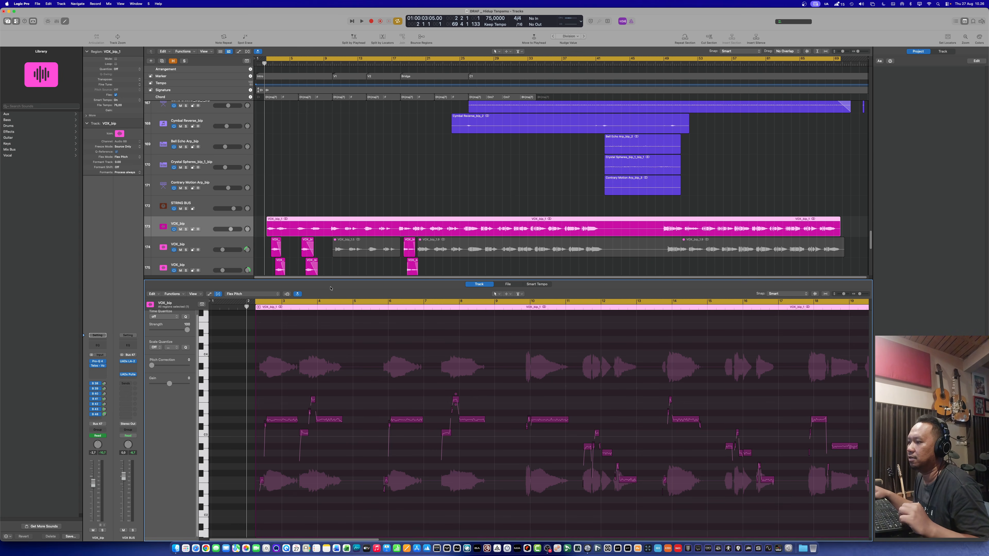
{"action": "scroll", "coordinate": [245, 341], "scroll_direction": "up", "scroll_amount": 1}
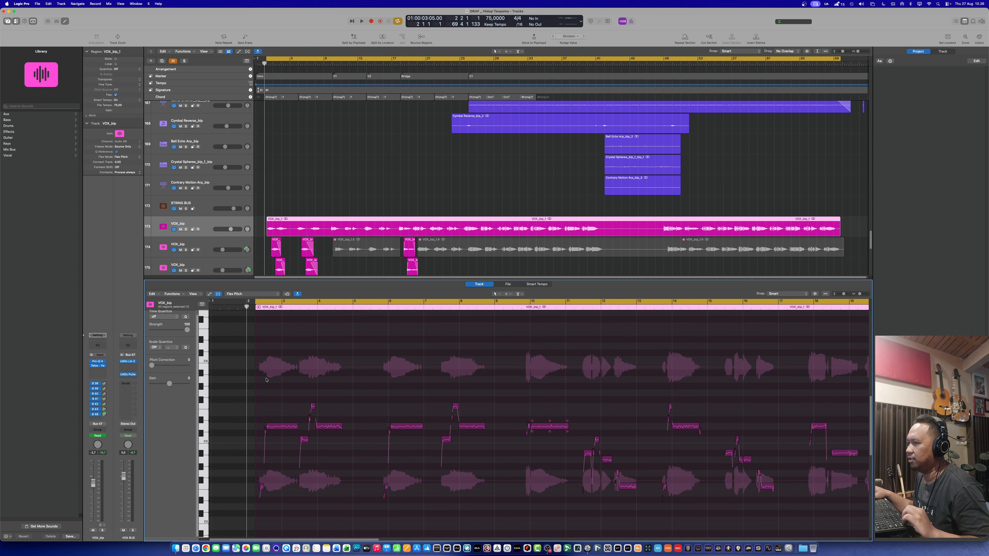
{"action": "left_click_drag", "start_coordinate": [266, 378], "coordinate": [706, 496]}
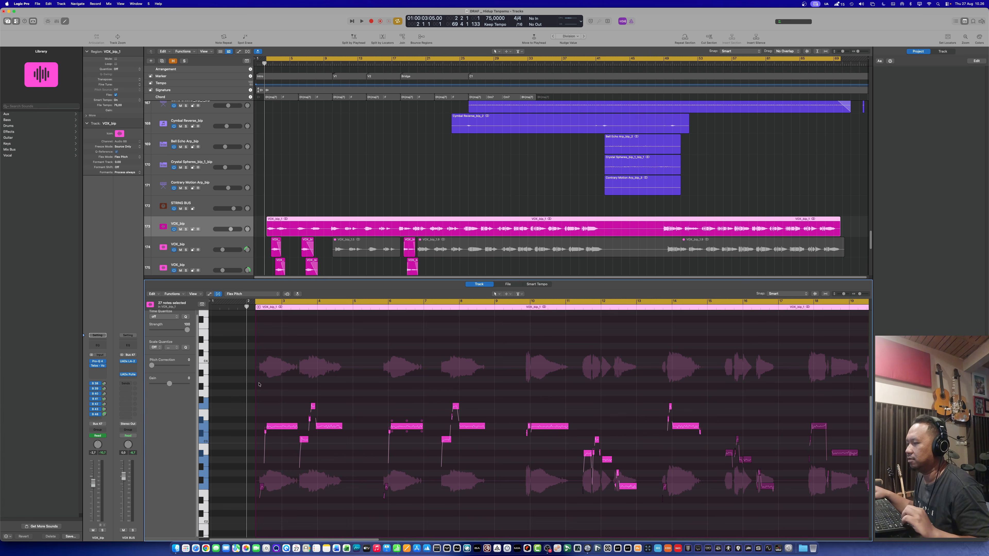
{"action": "left_click_drag", "start_coordinate": [259, 384], "coordinate": [396, 485]}
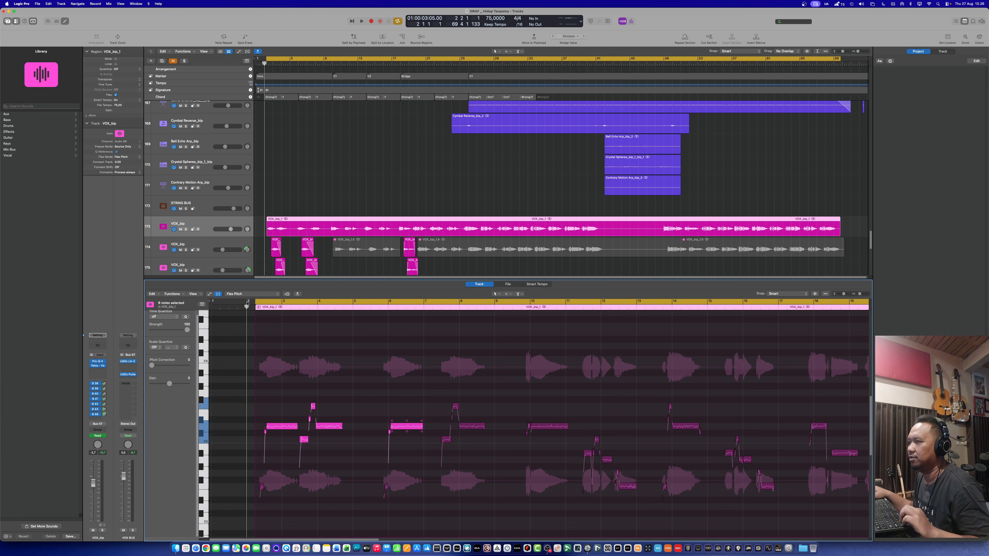
{"action": "left_click", "coordinate": [339, 419]}
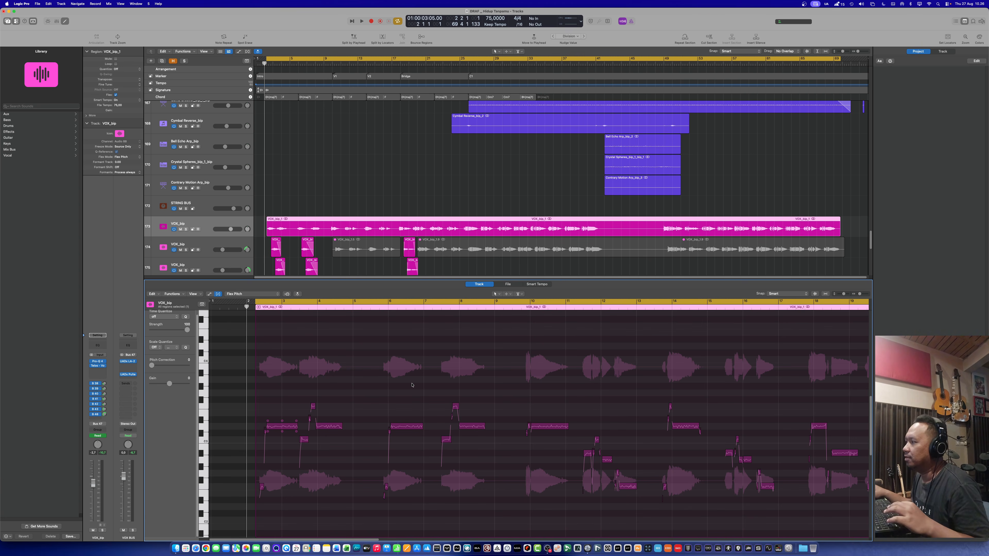
{"action": "scroll", "coordinate": [492, 380], "scroll_direction": "up", "scroll_amount": 10}
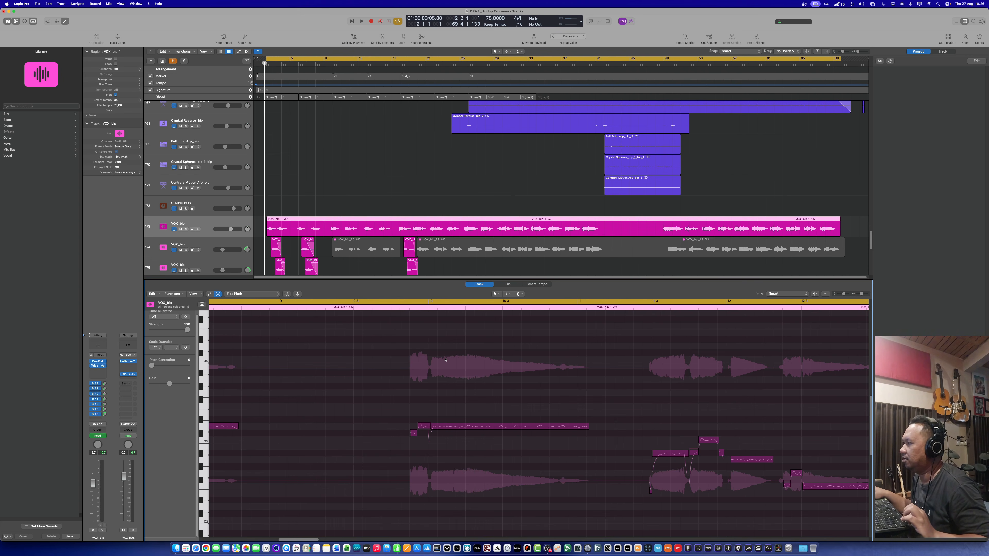
{"action": "scroll", "coordinate": [538, 377], "scroll_direction": "right", "scroll_amount": 4}
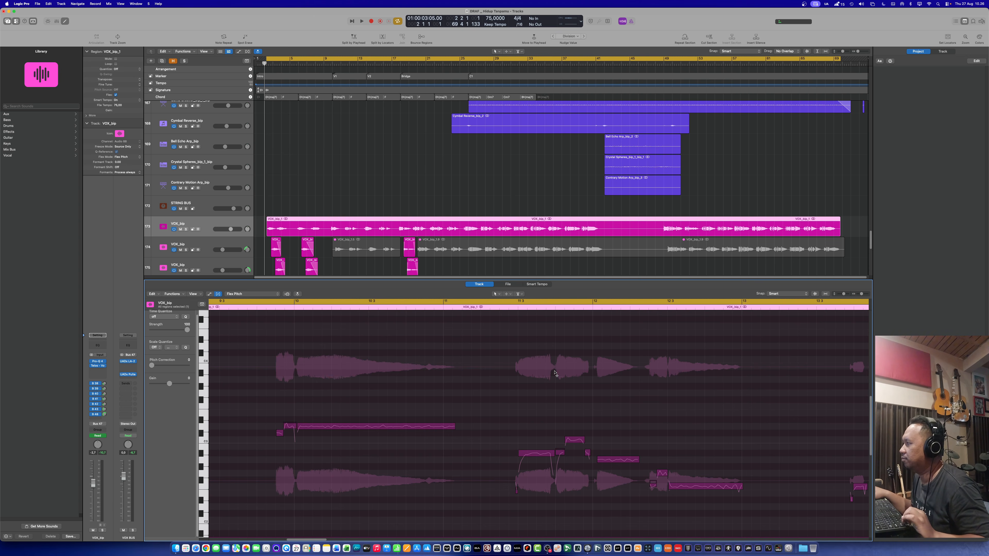
{"action": "scroll", "coordinate": [555, 374], "scroll_direction": "down", "scroll_amount": 5}
{"action": "scroll", "coordinate": [584, 372], "scroll_direction": "right", "scroll_amount": 3}
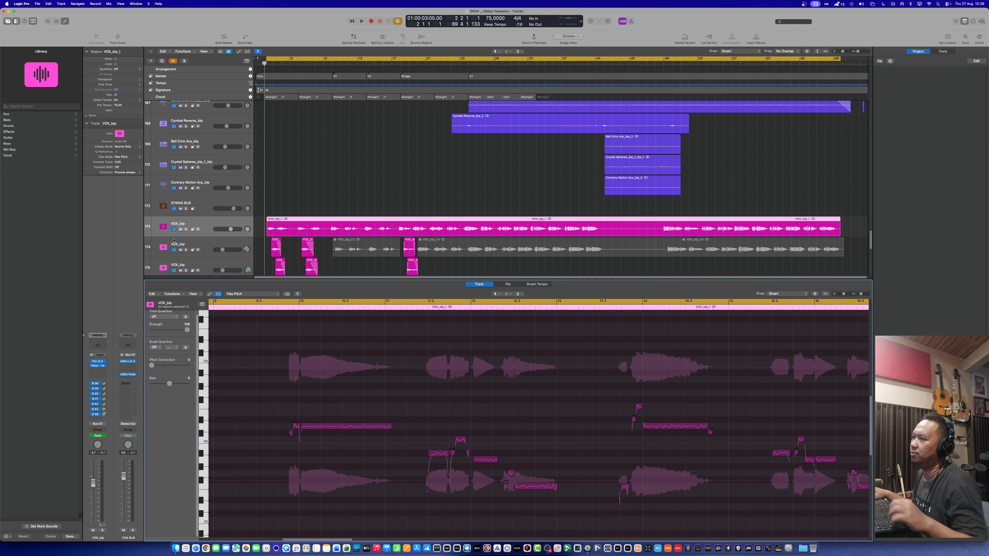
Solo the lead vocal track and play it from bar 17 with the pitch editor following the playhead.
{"action": "key", "text": "s"}
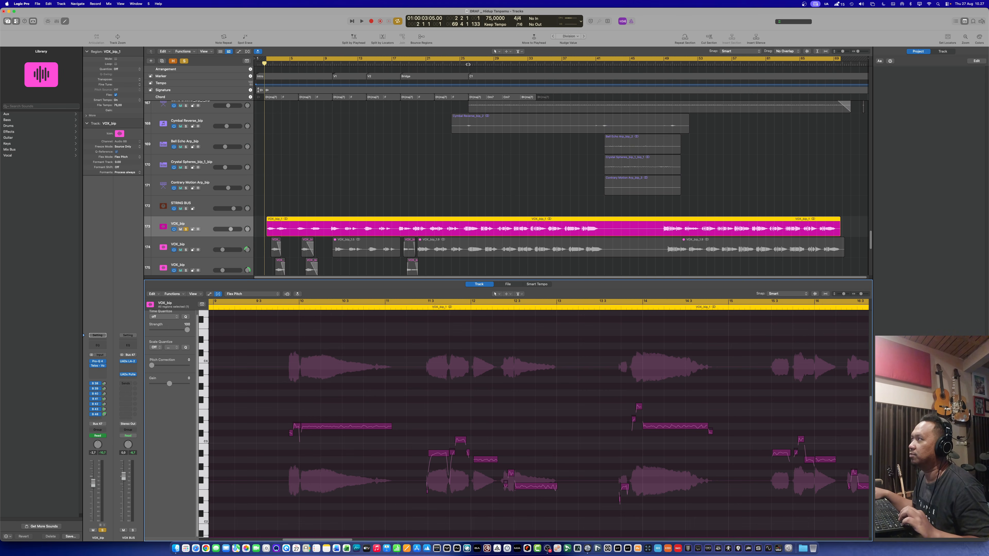
{"action": "left_click", "coordinate": [332, 63]}
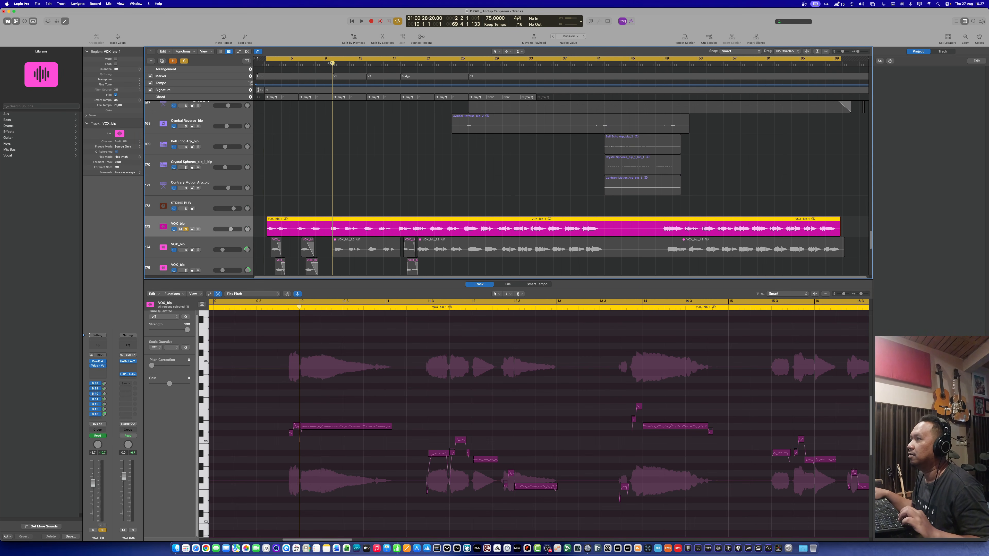
{"action": "left_click", "coordinate": [400, 64]}
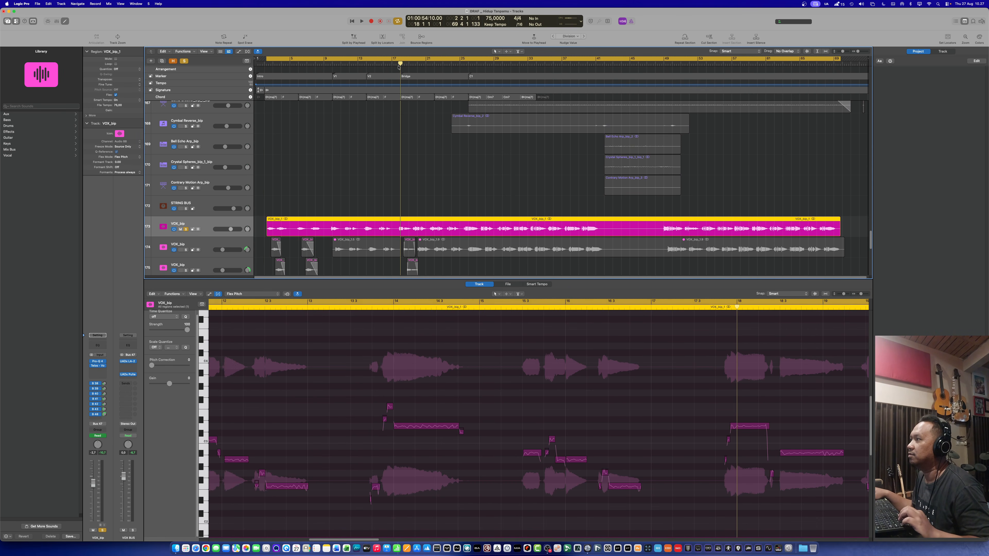
{"action": "left_click", "coordinate": [396, 64]}
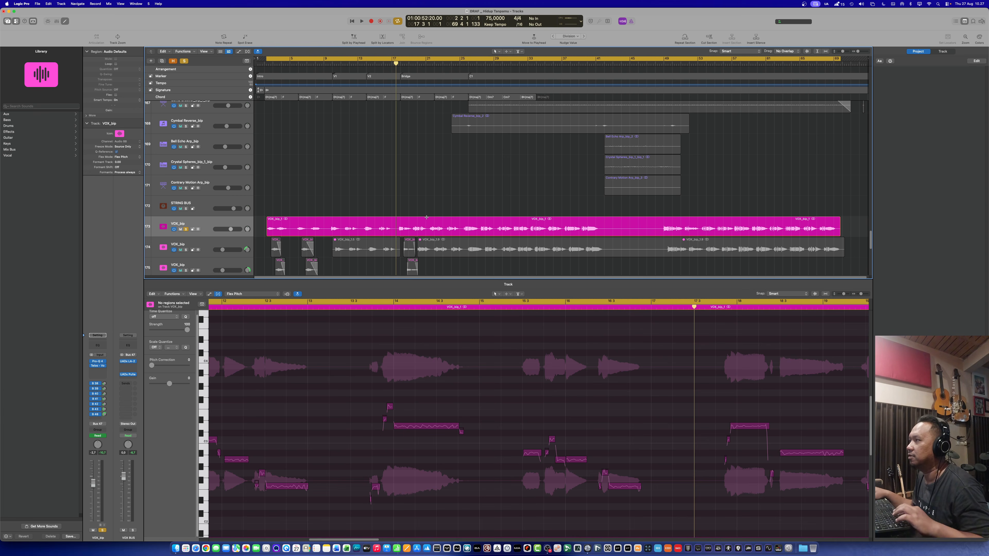
{"action": "key", "text": "space"}
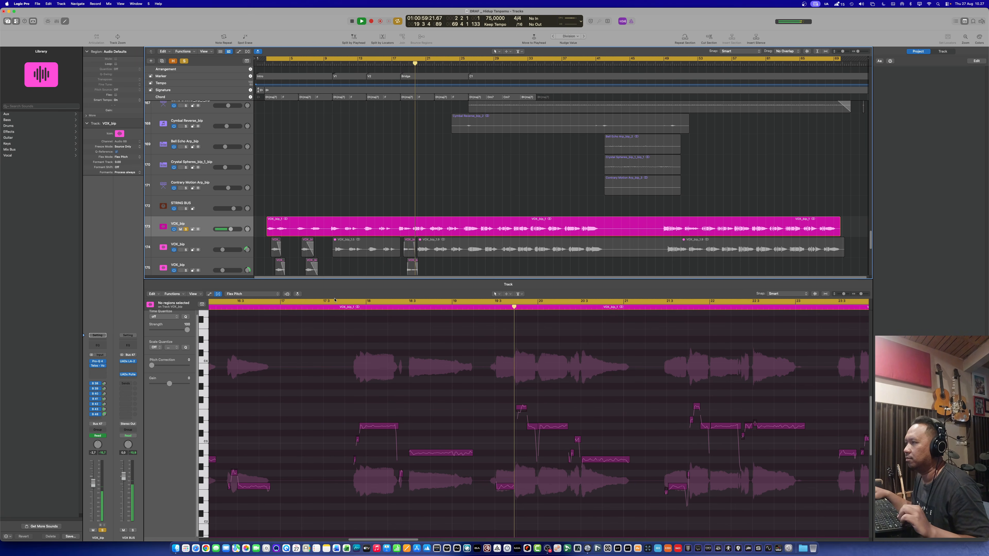
{"action": "left_click", "coordinate": [298, 294]}
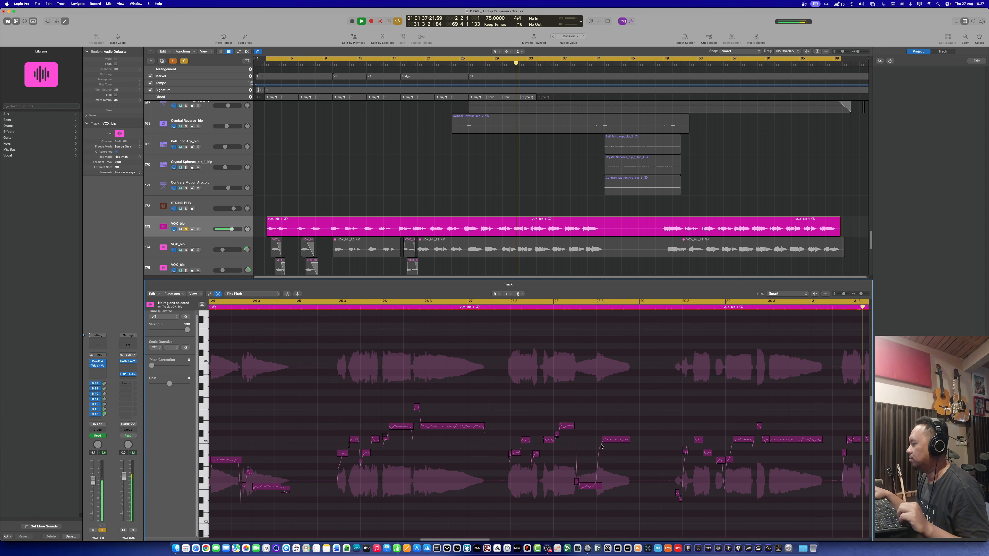
{"action": "left_click", "coordinate": [297, 294]}
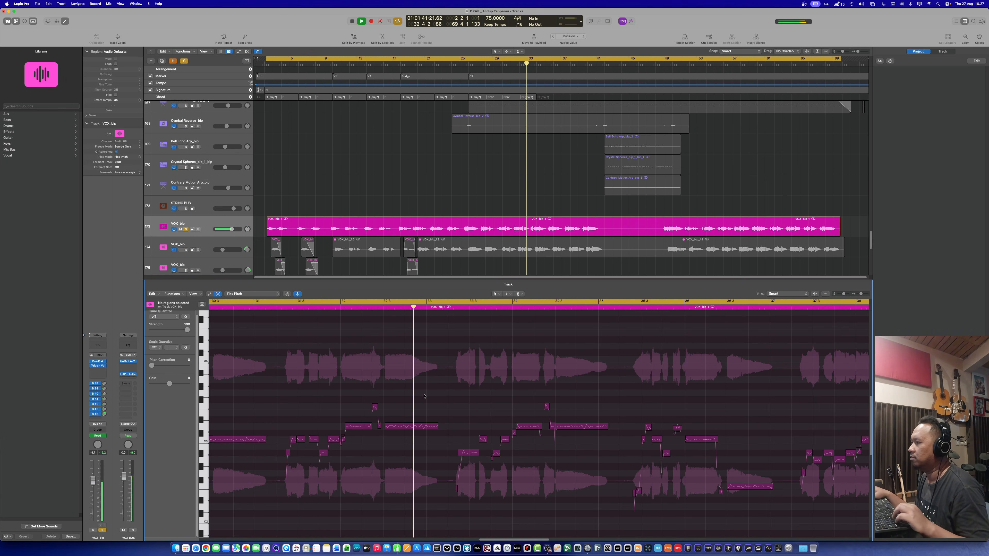
{"action": "key", "text": "space"}
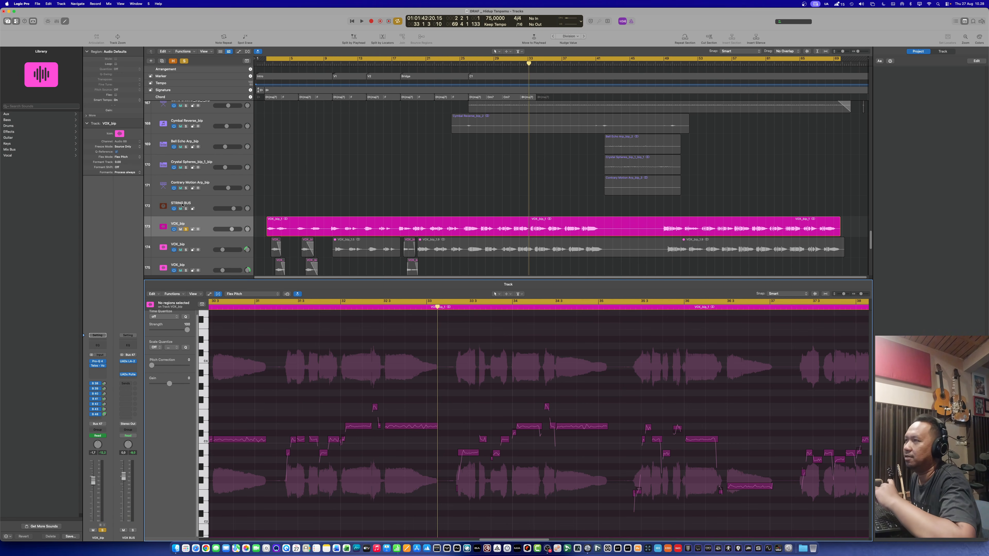
Open the lead vocal's Pro-Q 4 equalizer, place its window over the pitch editor and inspect the EQ bands.
{"action": "left_click", "coordinate": [226, 224]}
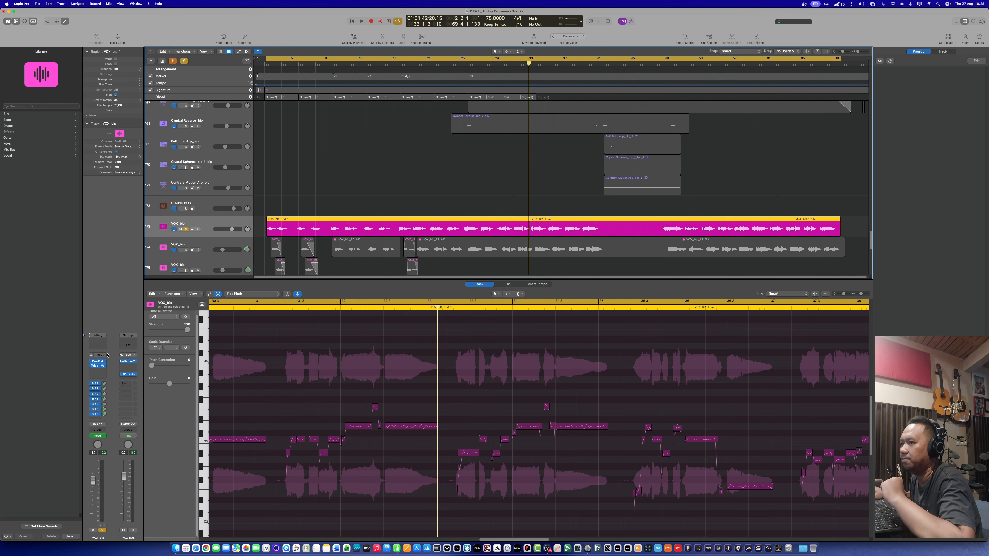
{"action": "left_click", "coordinate": [97, 362]}
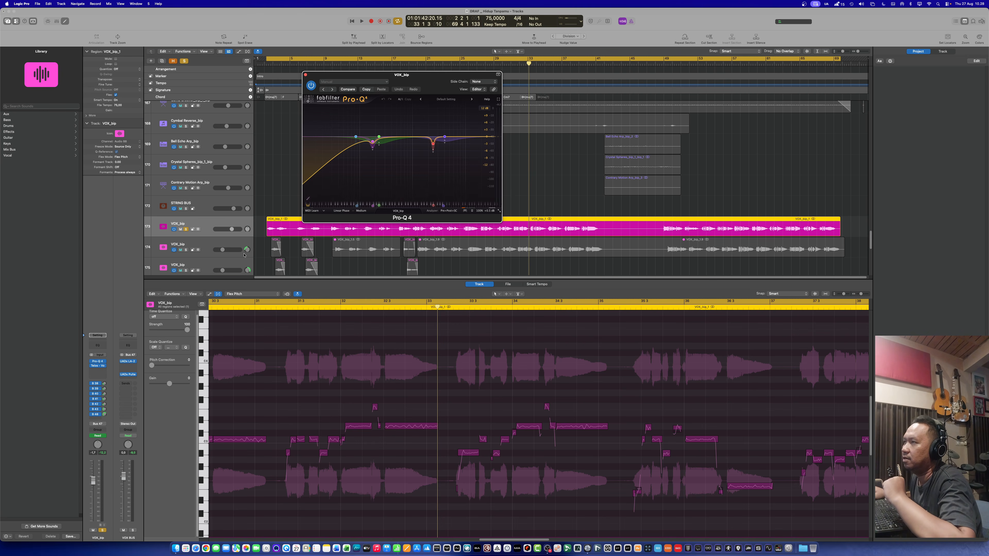
{"action": "left_click_drag", "start_coordinate": [395, 77], "coordinate": [443, 107]}
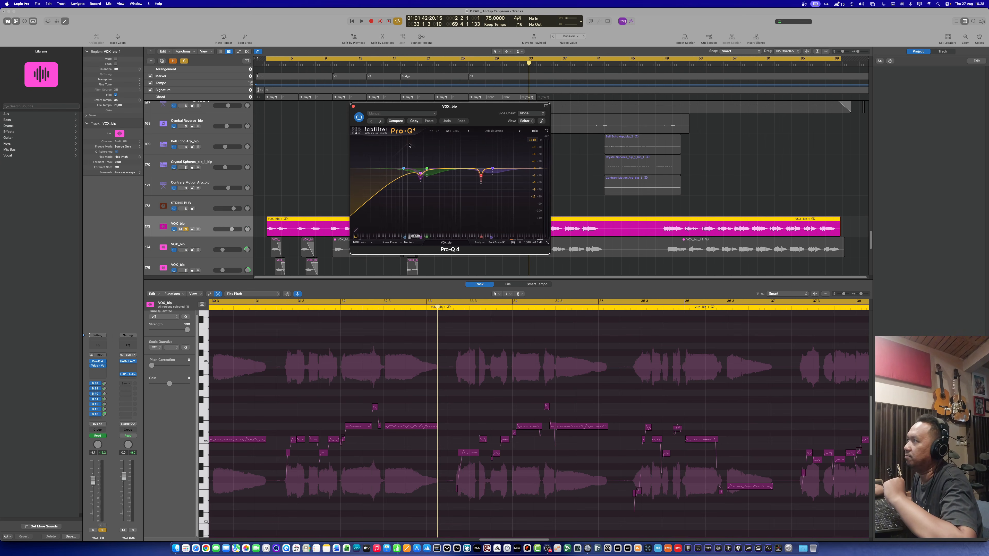
{"action": "left_click_drag", "start_coordinate": [452, 112], "coordinate": [441, 295]}
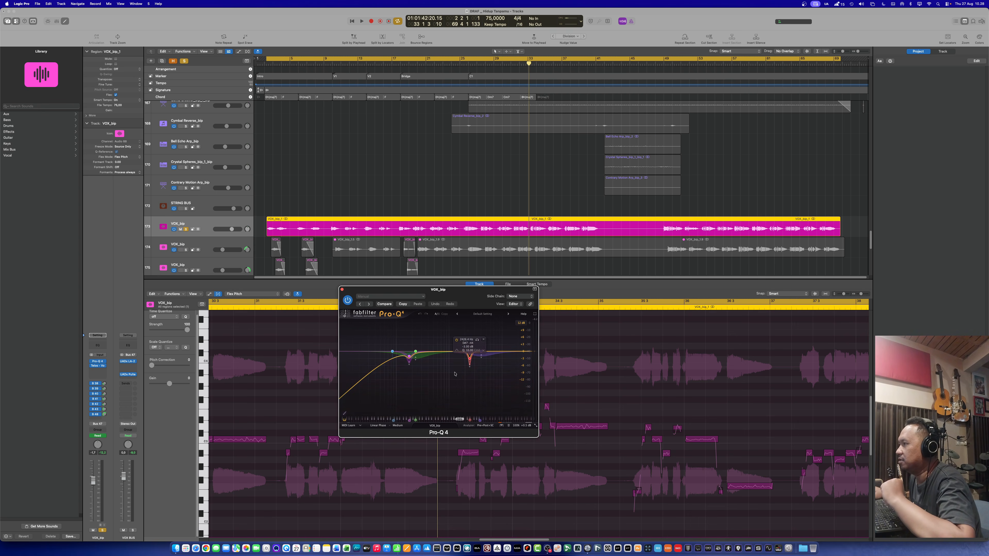
{"action": "mouse_move", "coordinate": [392, 351]}
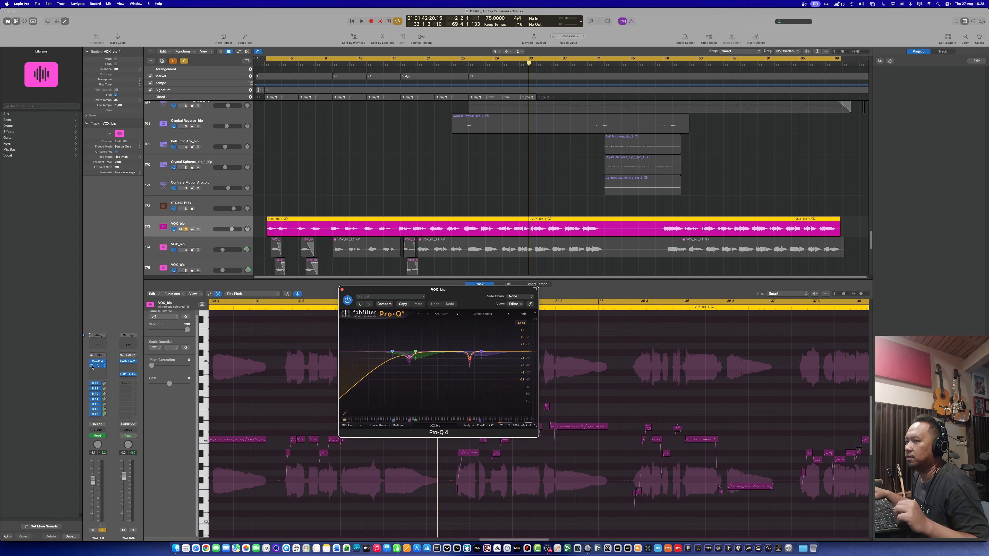
Open the lead vocal's Telos Vocals insert beside the equalizer, inspect its settings and close it.
{"action": "left_click", "coordinate": [93, 367]}
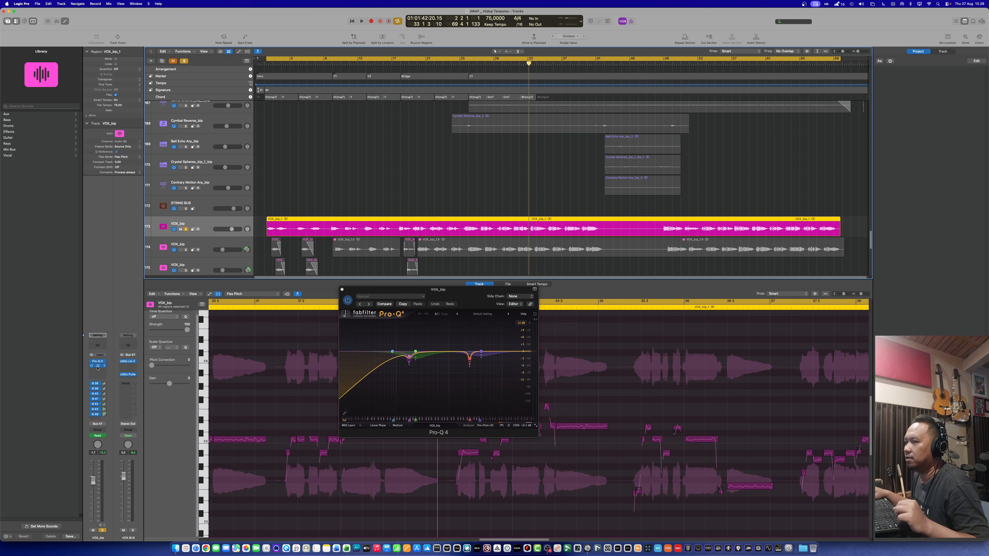
{"action": "left_click", "coordinate": [97, 367]}
{"action": "left_click_drag", "start_coordinate": [430, 85], "coordinate": [710, 338]}
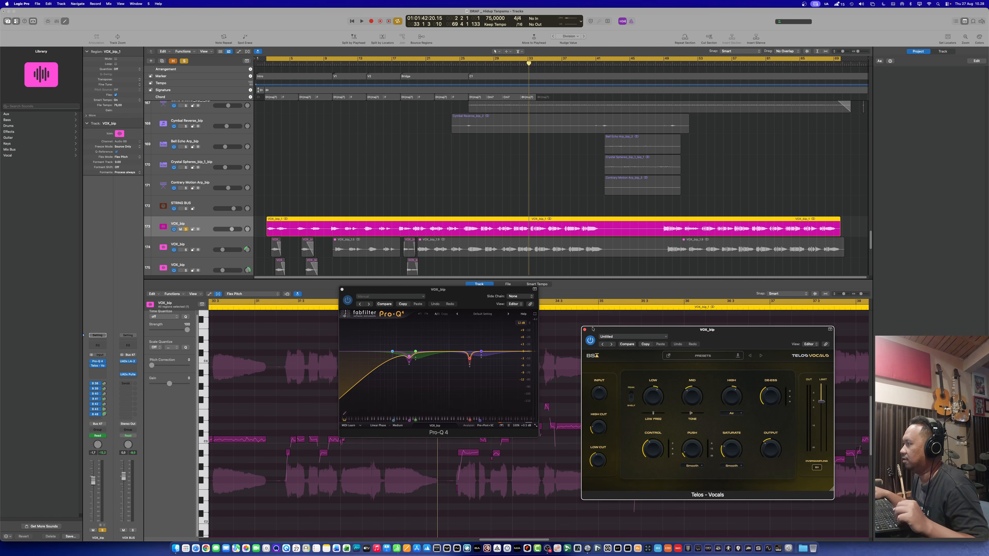
{"action": "left_click", "coordinate": [584, 330]}
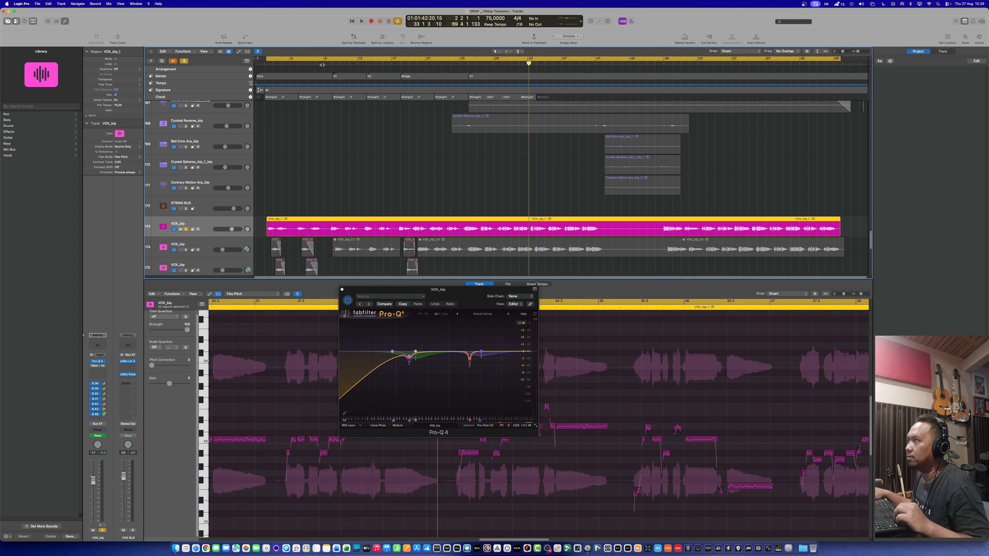
Place the playhead at bar 25 and bypass all the existing bands in Pro-Q 4.
{"action": "left_click_drag", "start_coordinate": [464, 64], "coordinate": [463, 65]}
{"action": "left_click_drag", "start_coordinate": [373, 330], "coordinate": [543, 409]}
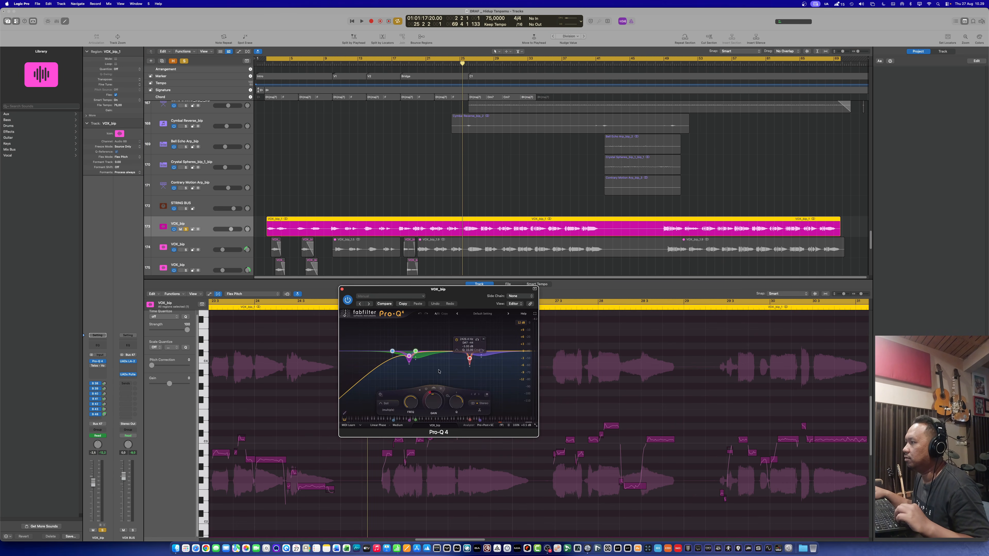
{"action": "mouse_move", "coordinate": [392, 350]}
{"action": "left_click", "coordinate": [380, 334]}
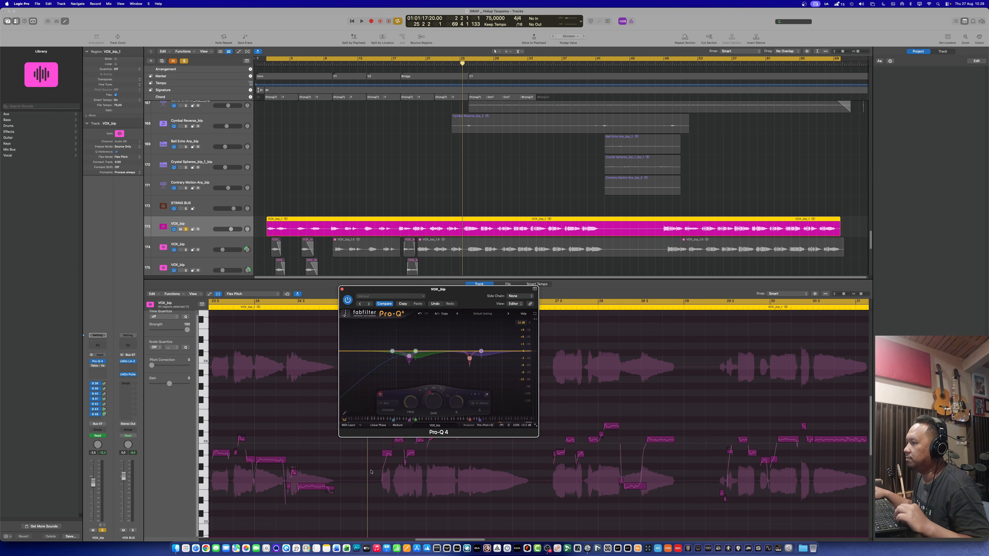
Set Pro-Q 4's processing mode to Zero Latency and play a short passage of the unequalized vocal from bar 25.
{"action": "left_click", "coordinate": [381, 426]}
{"action": "left_click", "coordinate": [383, 432]}
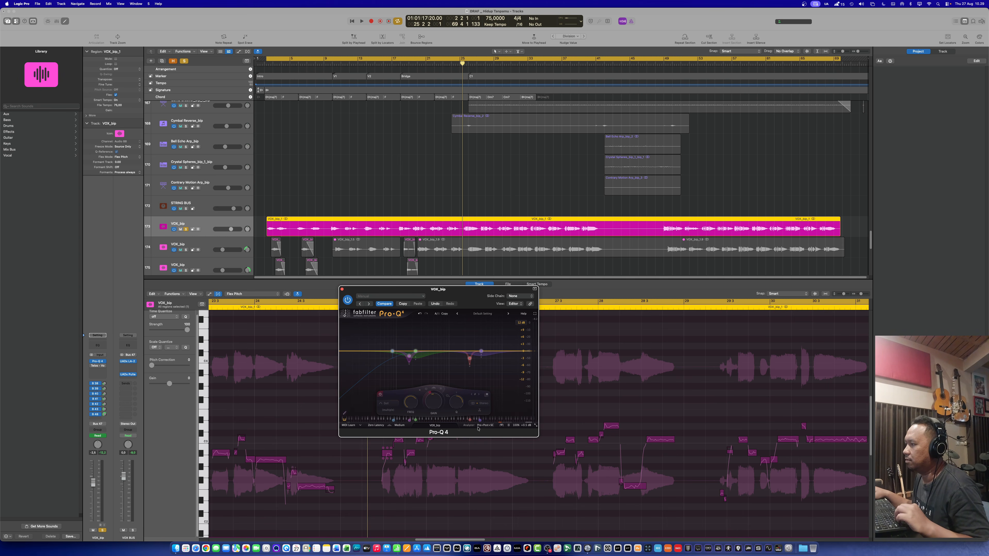
{"action": "left_click", "coordinate": [502, 425]}
{"action": "left_click", "coordinate": [494, 304]}
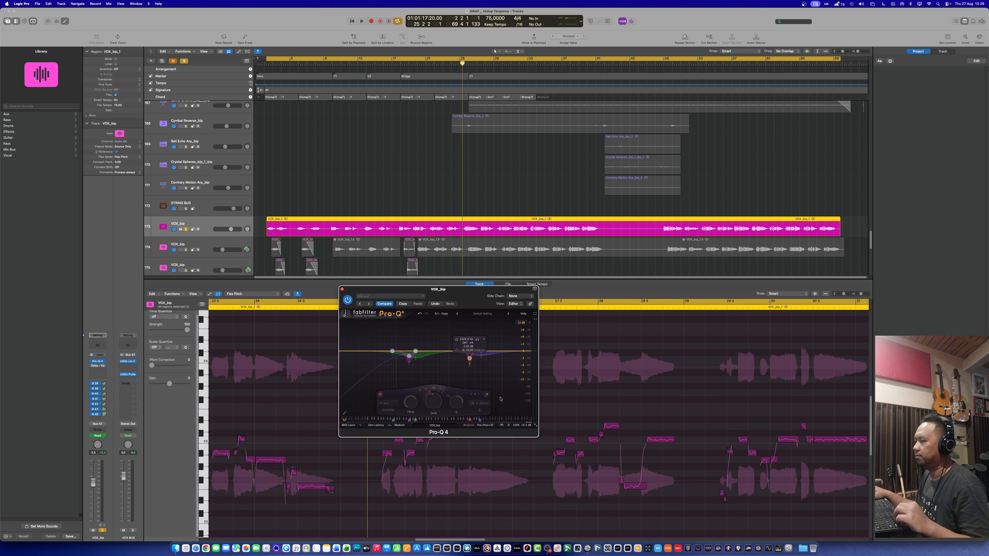
{"action": "key", "text": "space"}
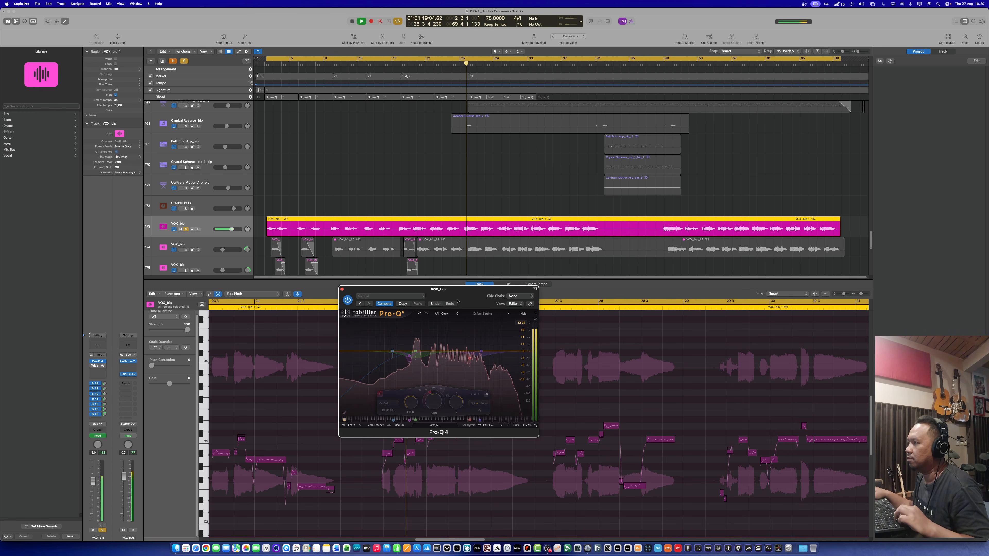
{"action": "key", "text": "space"}
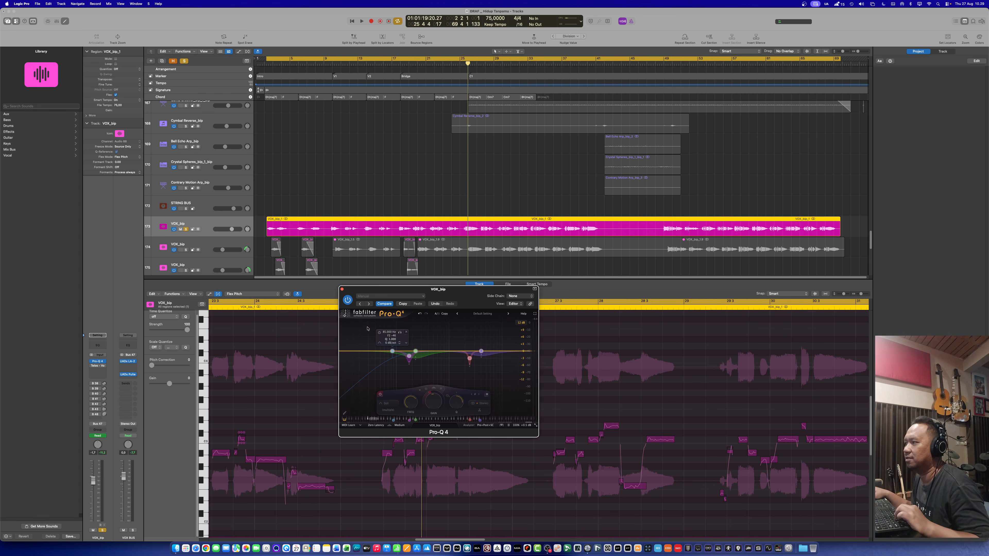
Delete all the existing Pro-Q 4 bands and create a low cut at about 85 Hz with a 6 dB/oct slope.
{"action": "left_click_drag", "start_coordinate": [363, 325], "coordinate": [525, 385]}
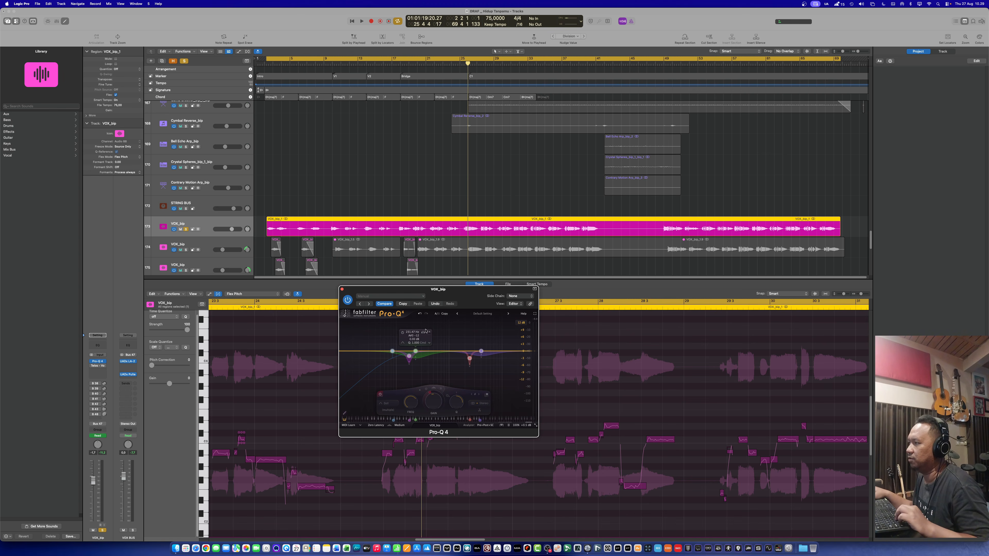
{"action": "left_click", "coordinate": [429, 333]}
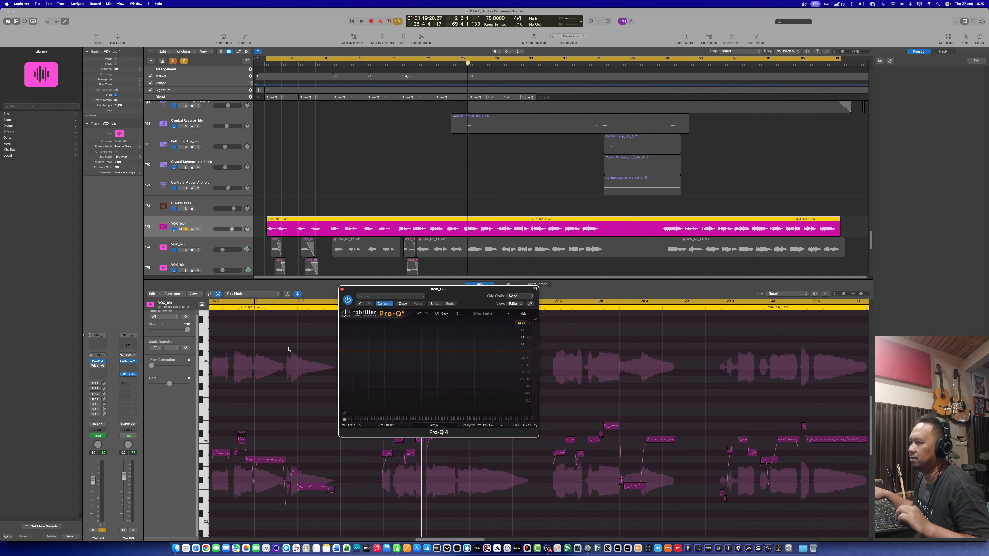
{"action": "left_click", "coordinate": [344, 351]}
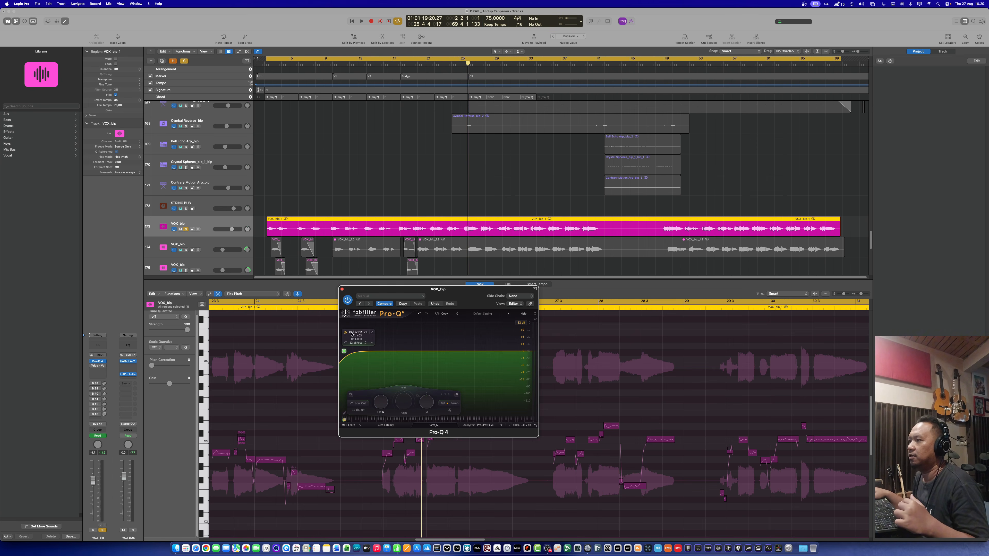
{"action": "left_click", "coordinate": [356, 344]}
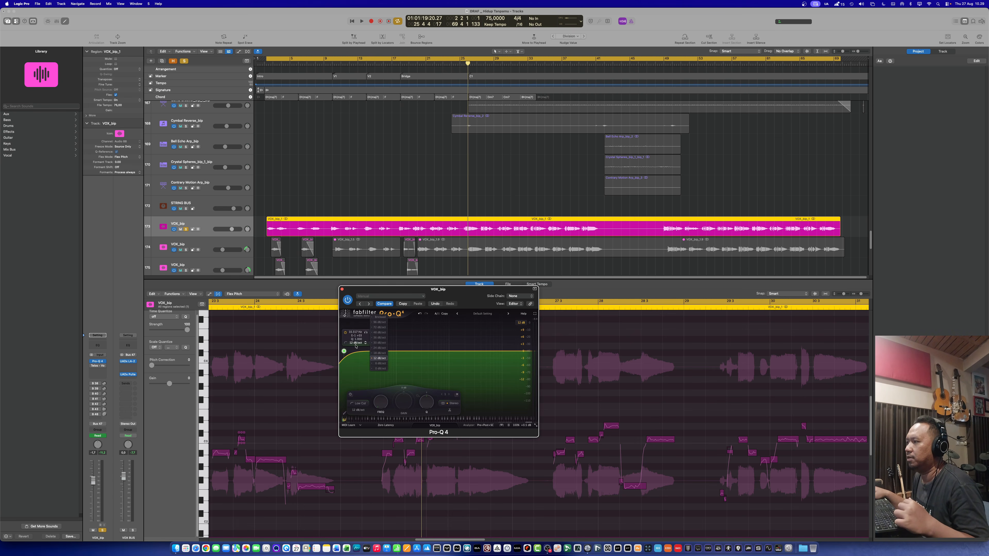
{"action": "left_click", "coordinate": [380, 363]}
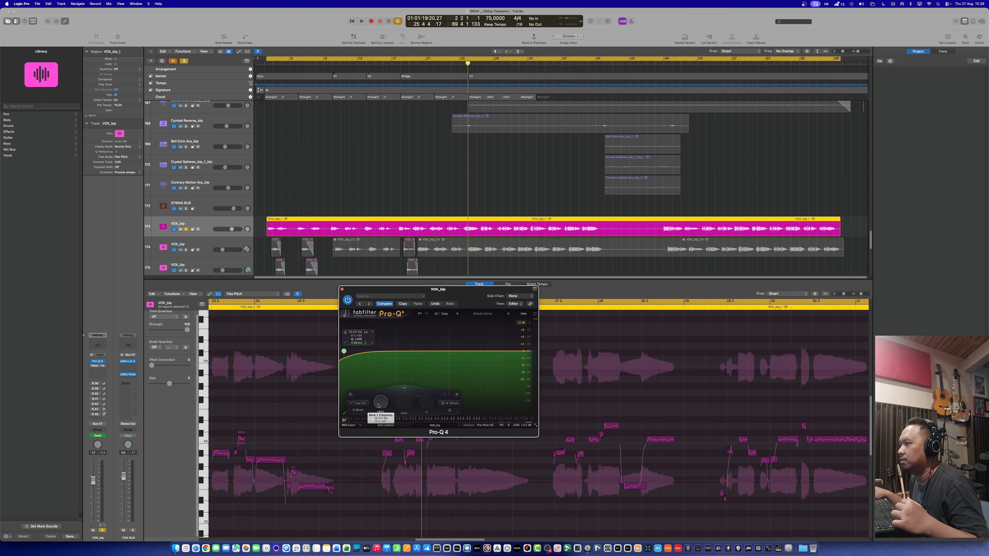
{"action": "left_click_drag", "start_coordinate": [377, 402], "coordinate": [383, 386]}
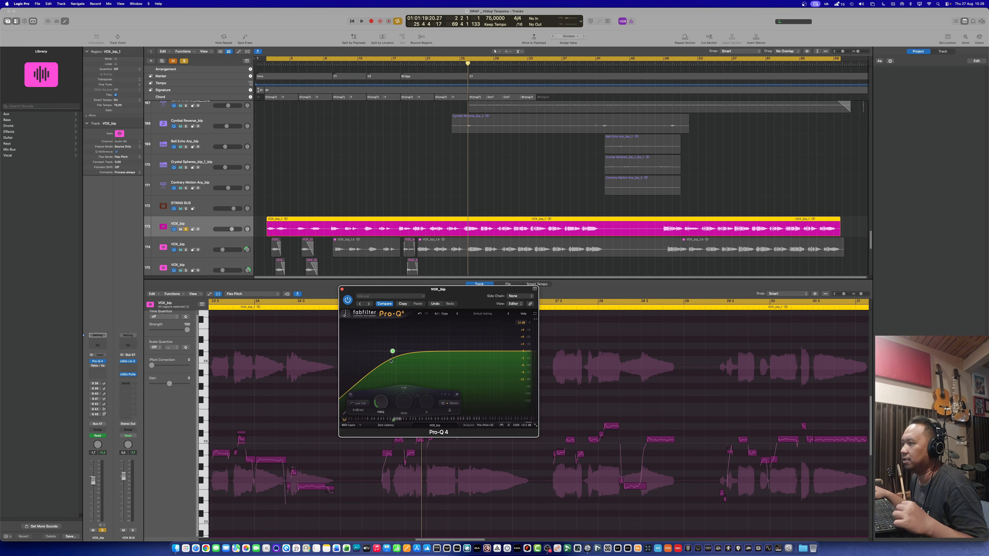
Play the soloed vocal with the low cut active, bypassed and active again to compare its low end.
{"action": "key", "text": "space"}
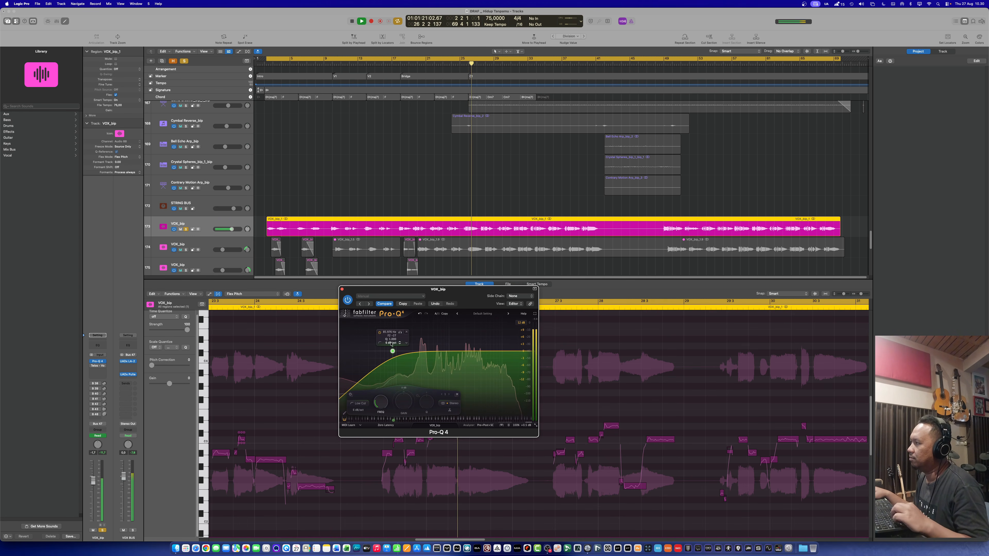
{"action": "key", "text": "space"}
{"action": "left_click", "coordinate": [380, 333]}
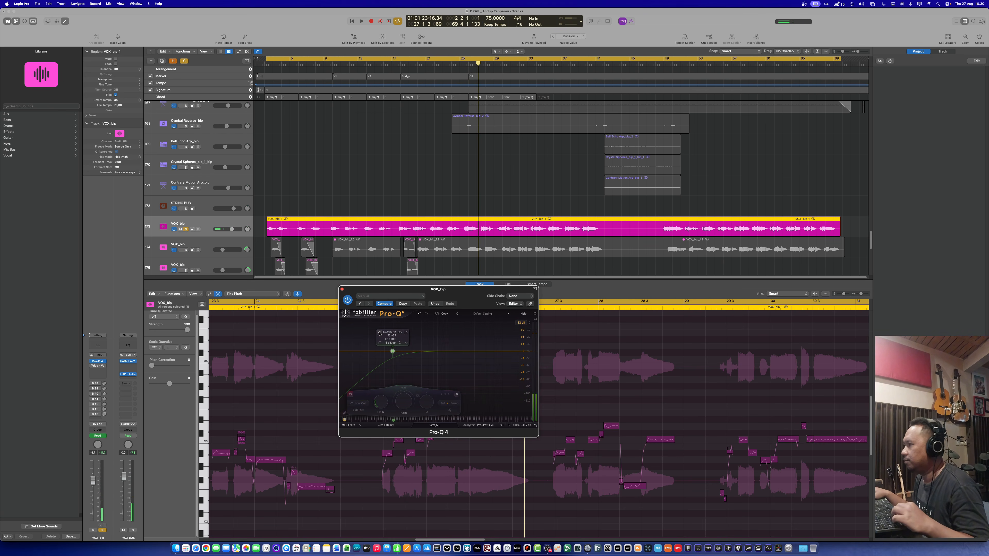
{"action": "key", "text": "space"}
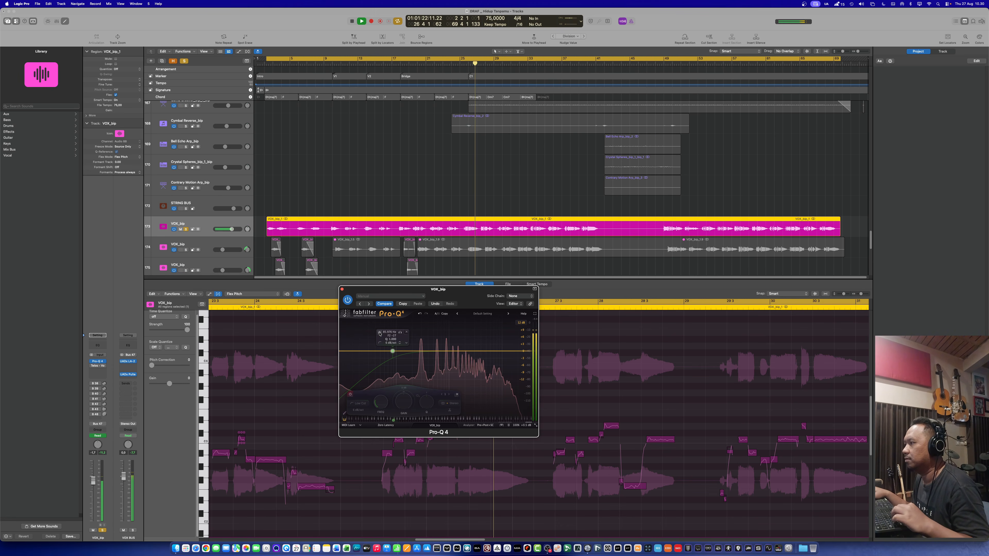
{"action": "key", "text": "space"}
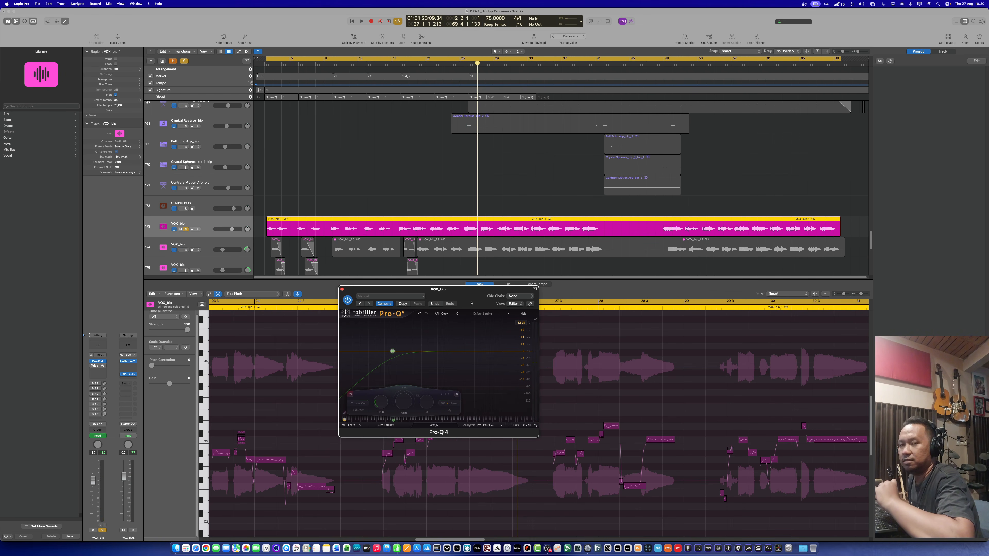
{"action": "mouse_move", "coordinate": [393, 344]}
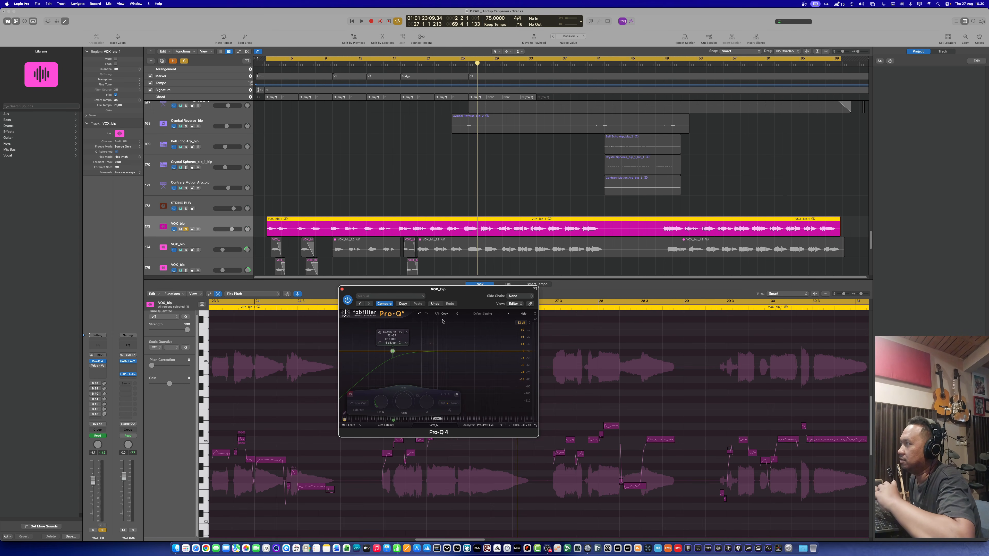
{"action": "left_click", "coordinate": [379, 334]}
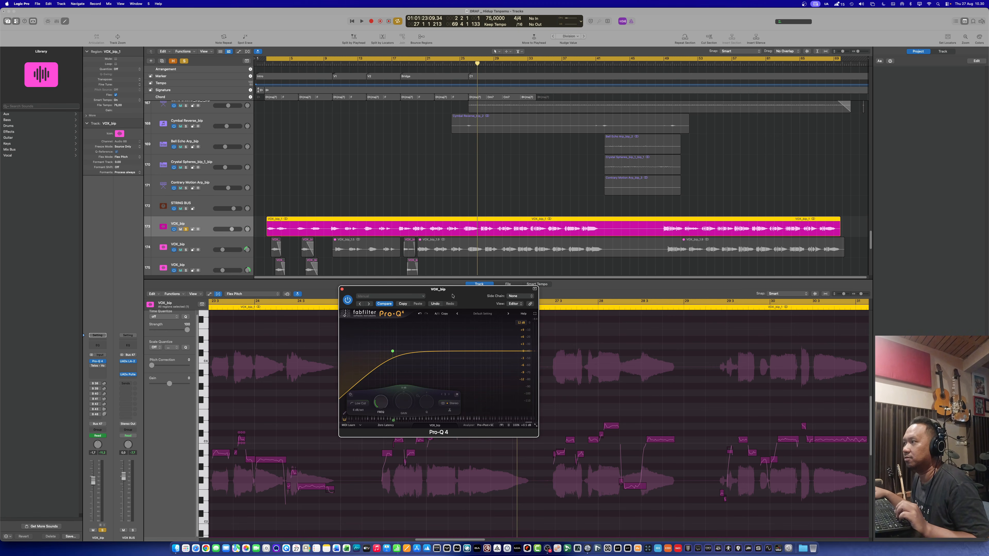
{"action": "key", "text": "space"}
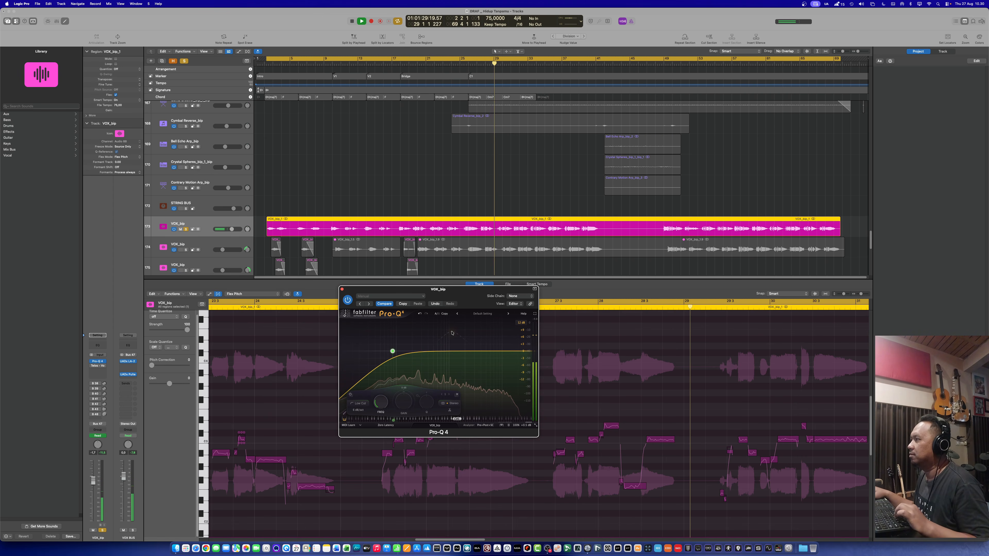
{"action": "key", "text": "space"}
Add a bell band at about 179 Hz with a gain of -2 dB, and move the playhead to bar 9.
{"action": "mouse_move", "coordinate": [392, 351]}
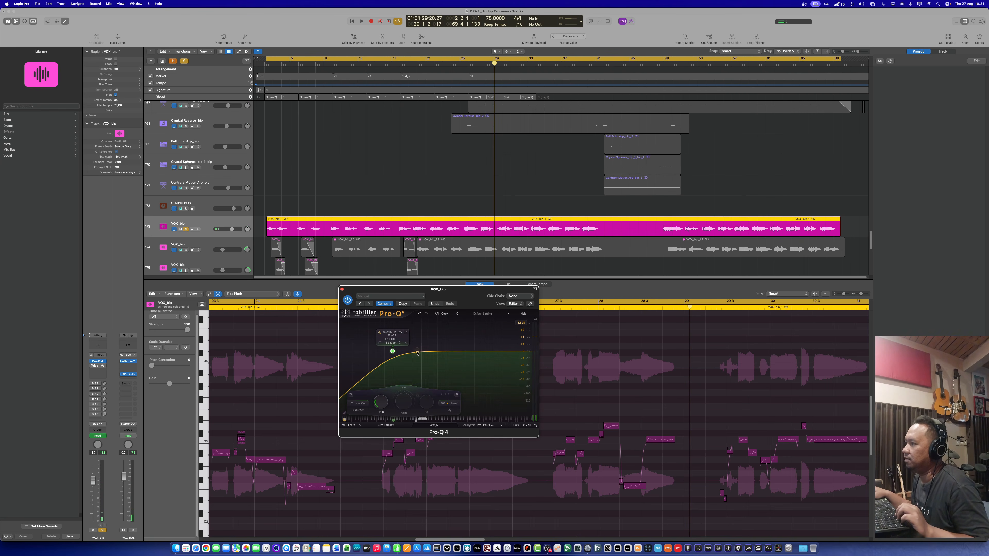
{"action": "double_click", "coordinate": [412, 355]}
{"action": "left_click_drag", "start_coordinate": [409, 355], "coordinate": [407, 355]}
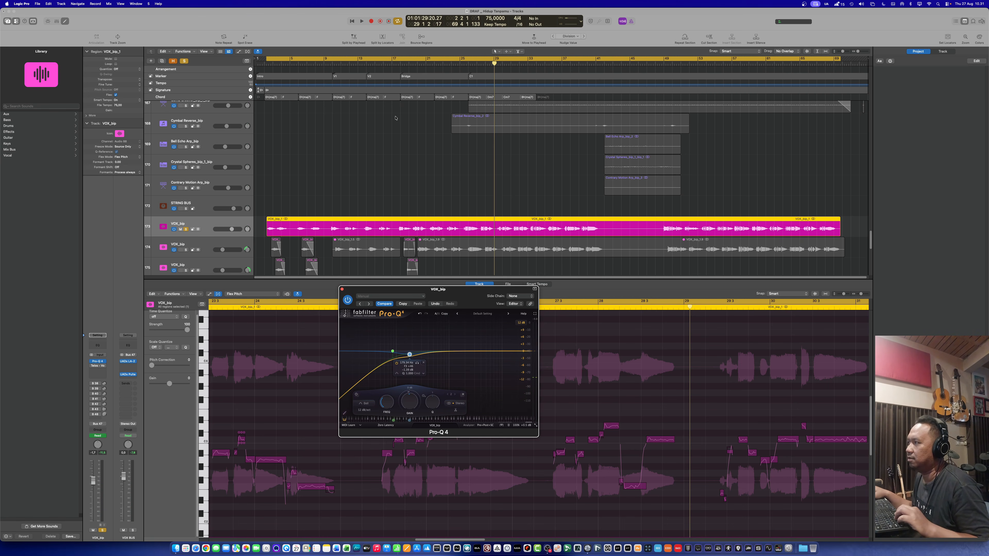
{"action": "left_click", "coordinate": [333, 67]}
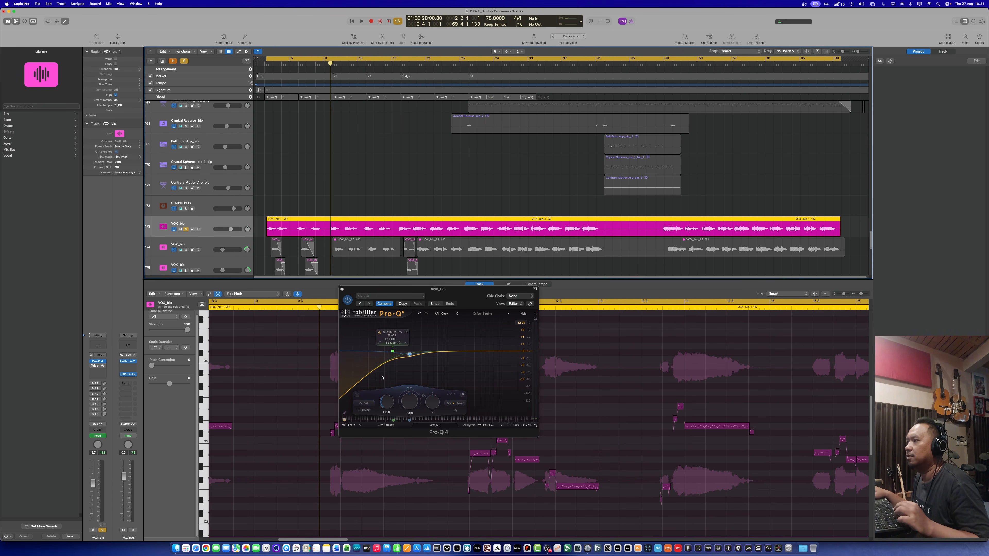
{"action": "mouse_move", "coordinate": [419, 360]}
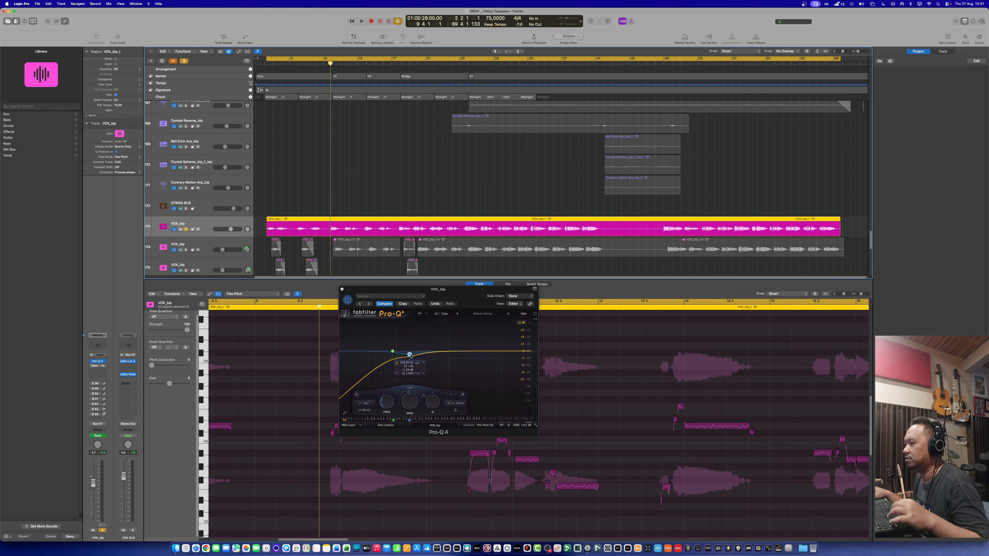
{"action": "left_click", "coordinate": [407, 370]}
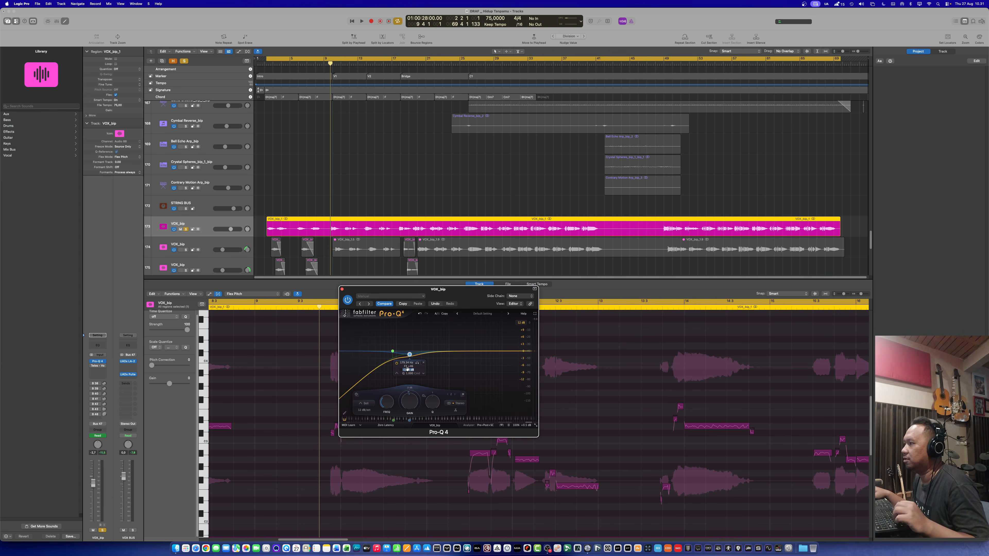
{"action": "type", "text": "-2"}
{"action": "key", "text": "Return"}
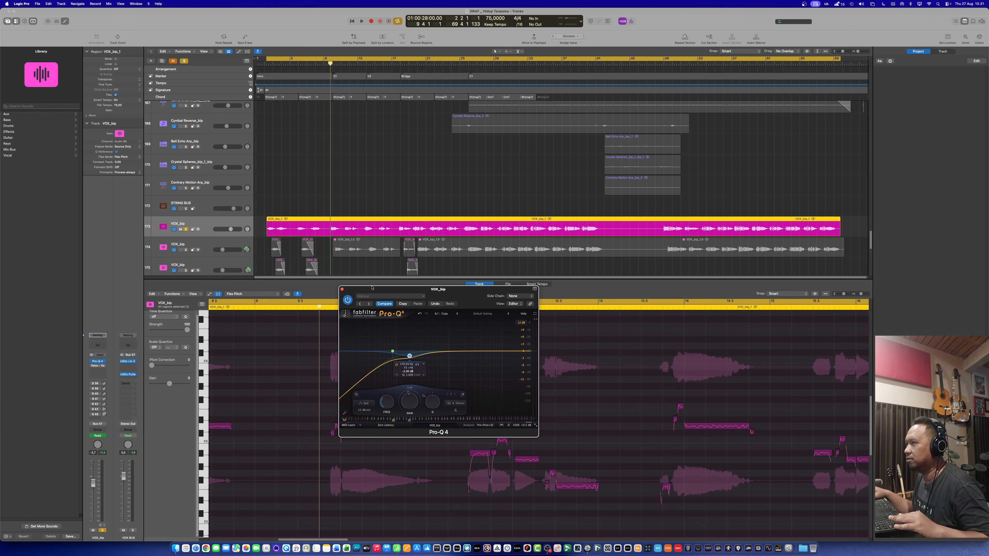
Play the vocal from bar 9, audition the bell band in solo and narrow its Q.
{"action": "key", "text": "space"}
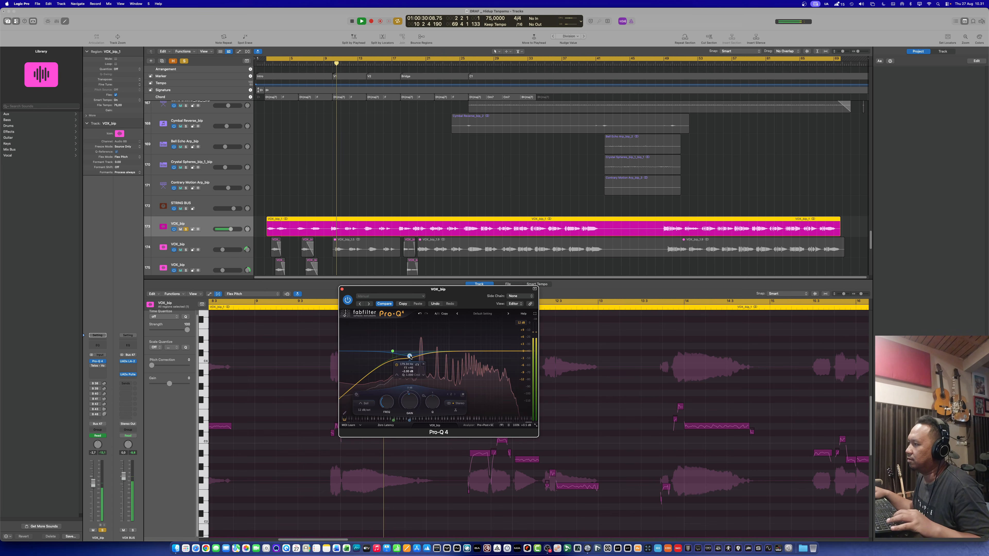
{"action": "left_click", "coordinate": [417, 365]}
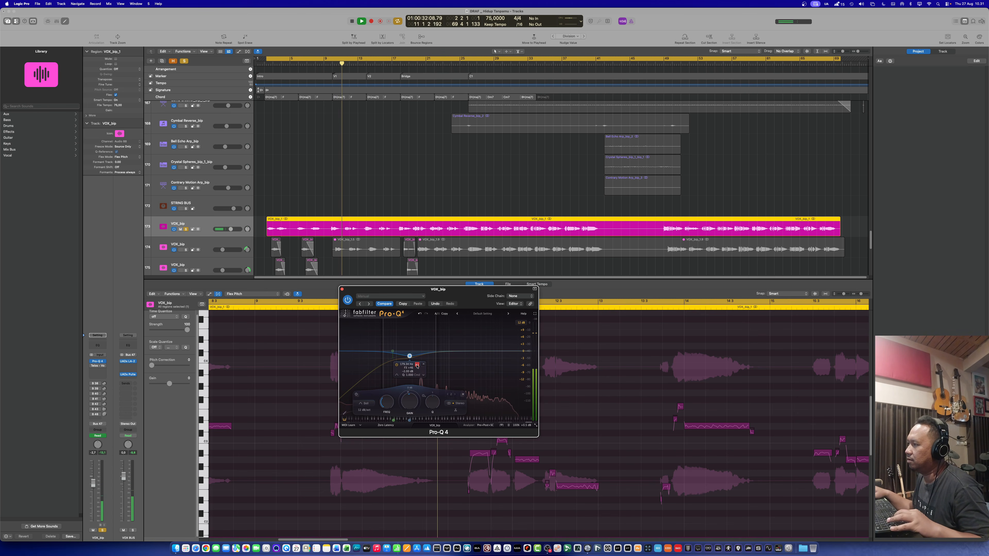
{"action": "scroll", "coordinate": [417, 365], "scroll_direction": "up", "scroll_amount": 10}
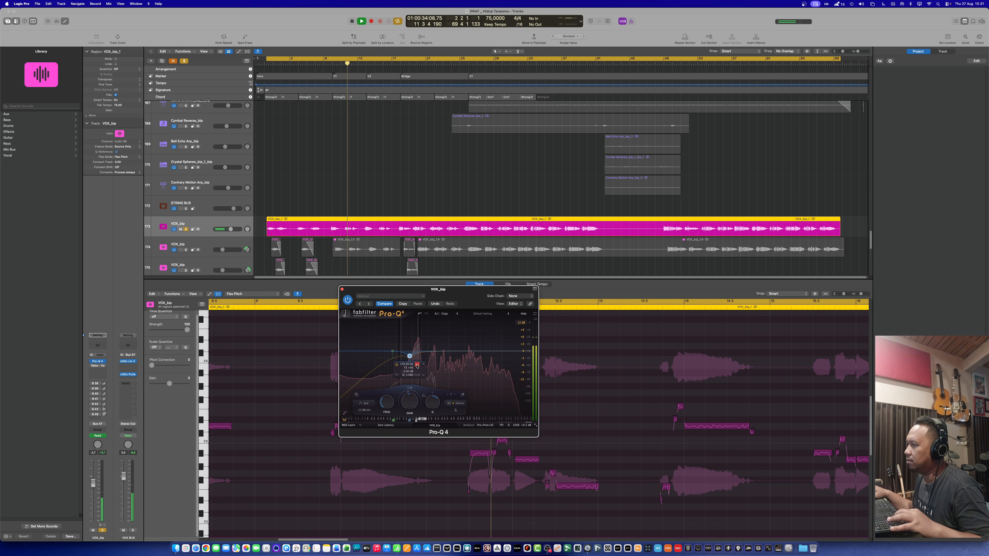
{"action": "scroll", "coordinate": [417, 365], "scroll_direction": "down", "scroll_amount": 7}
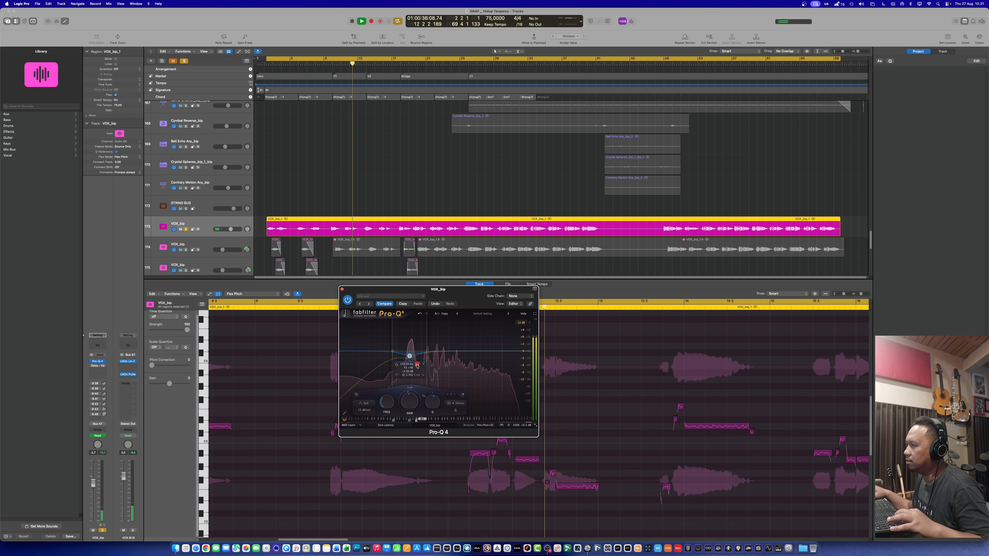
{"action": "scroll", "coordinate": [417, 365], "scroll_direction": "up", "scroll_amount": 4}
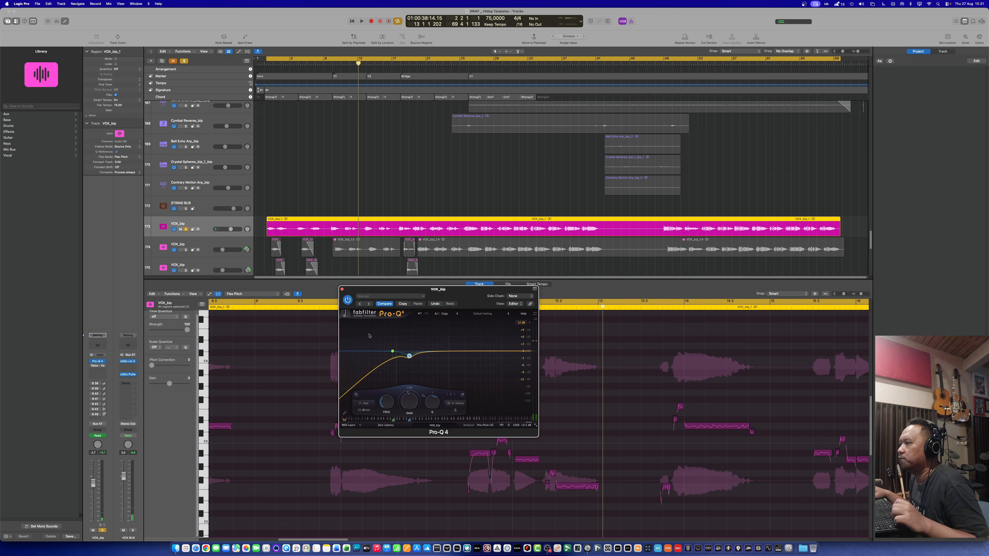
Move the playhead to bar 11, make the bell band near 179 Hz dynamic with a downward range, and show its threshold, attack and release controls.
{"action": "left_click", "coordinate": [346, 70]}
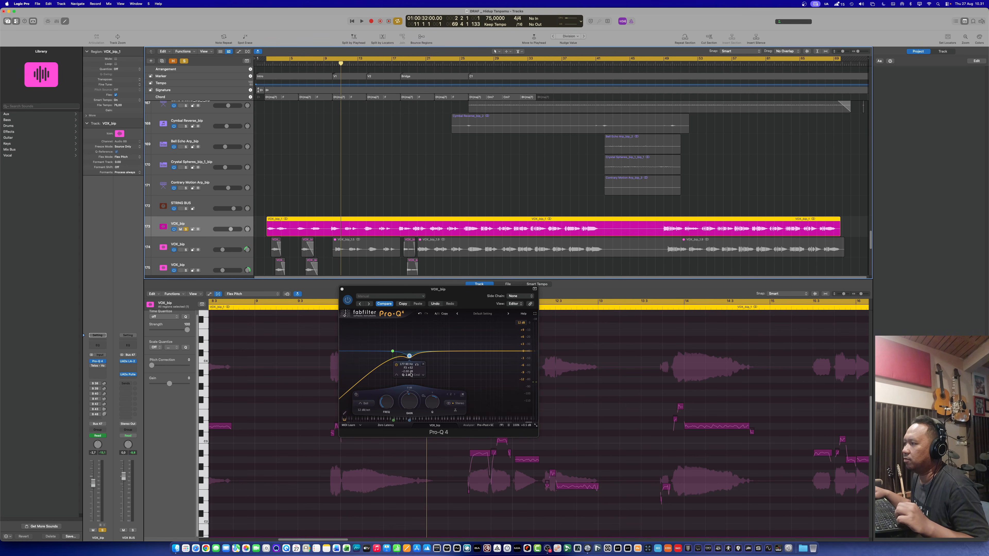
{"action": "left_click", "coordinate": [408, 392]}
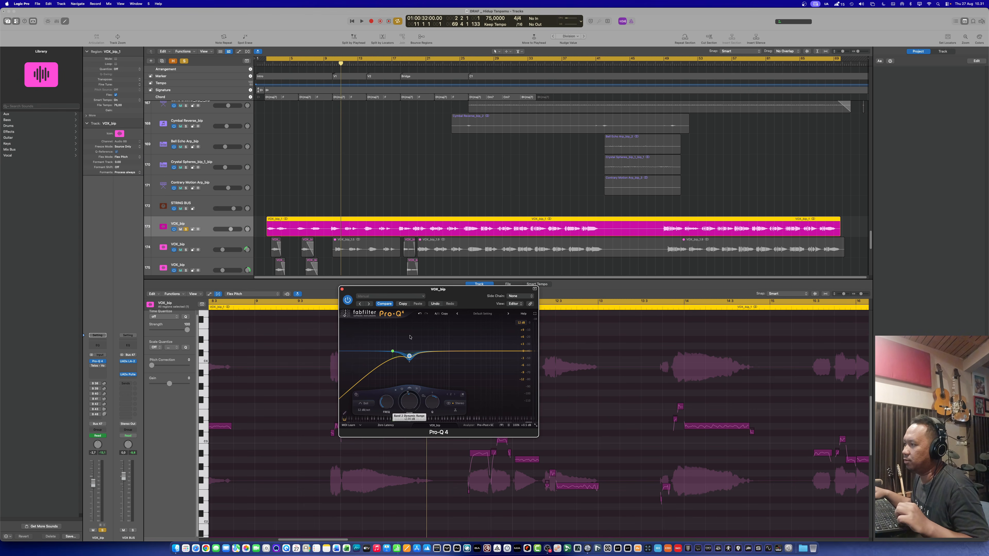
{"action": "left_click", "coordinate": [417, 389]}
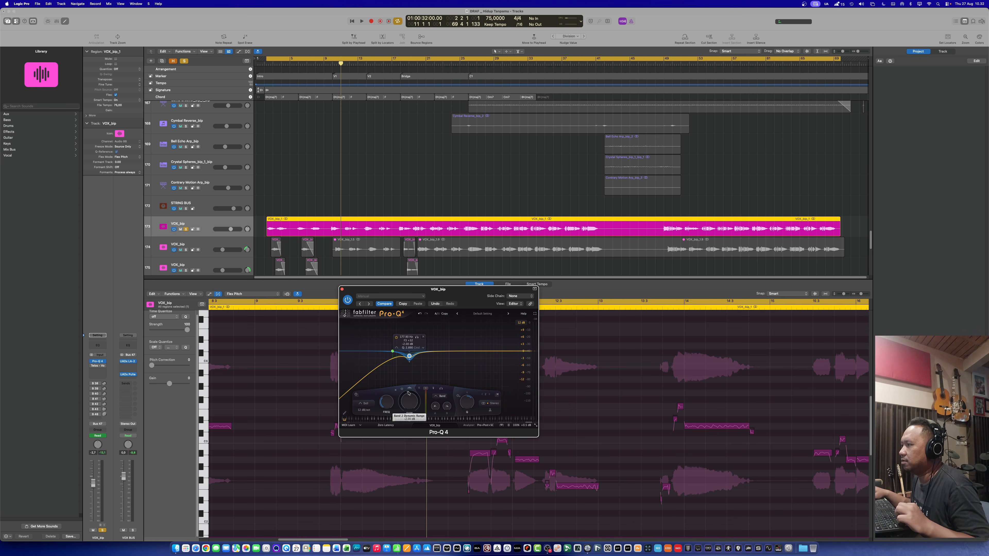
{"action": "left_click_drag", "start_coordinate": [408, 394], "coordinate": [408, 392]}
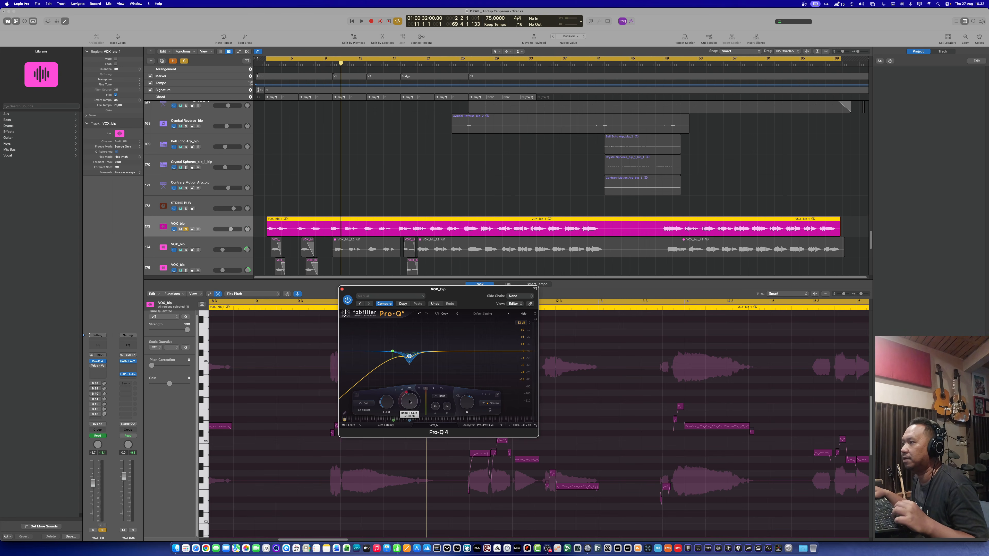
{"action": "mouse_move", "coordinate": [404, 339]}
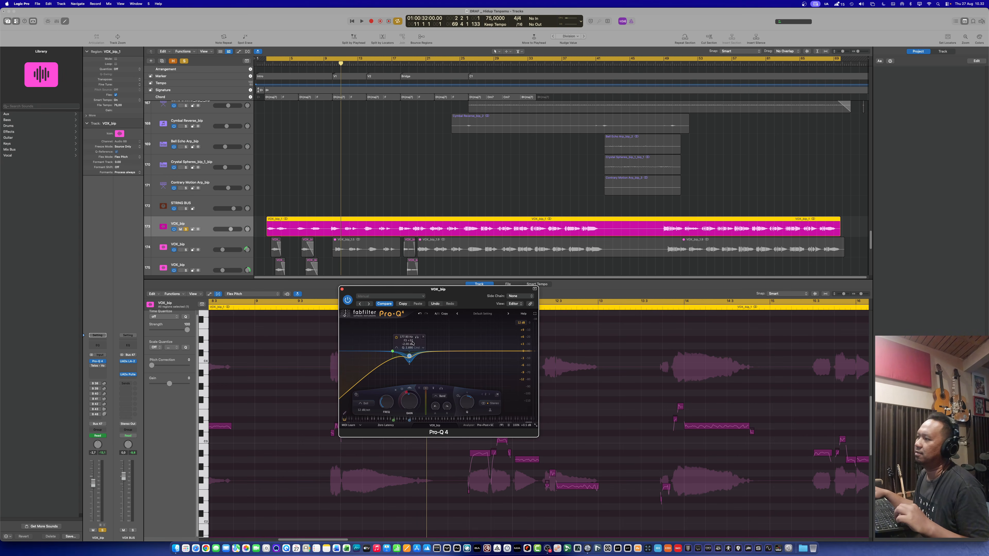
Play the vocal from bar 11 and shift the dynamic bell band slightly higher in frequency.
{"action": "key", "text": "space"}
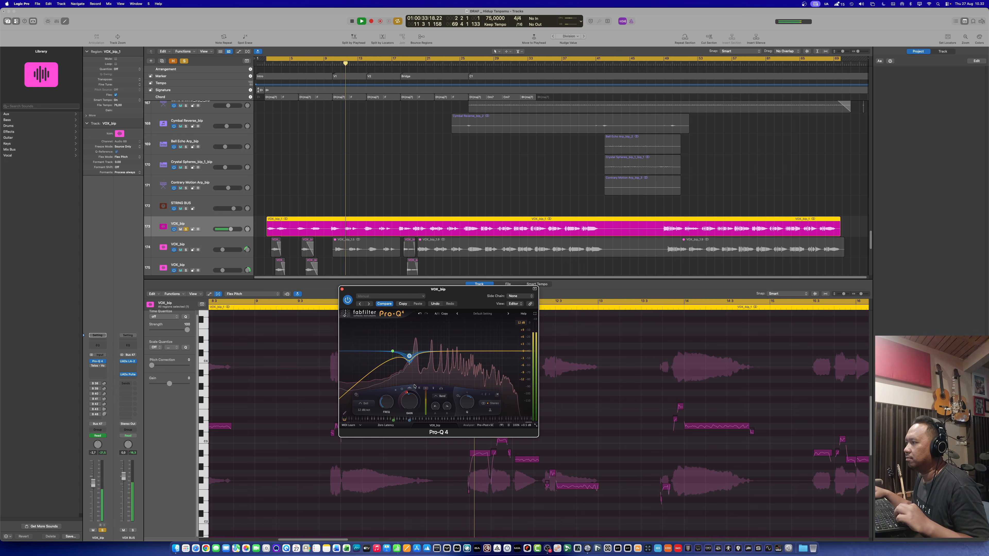
{"action": "mouse_move", "coordinate": [409, 356]}
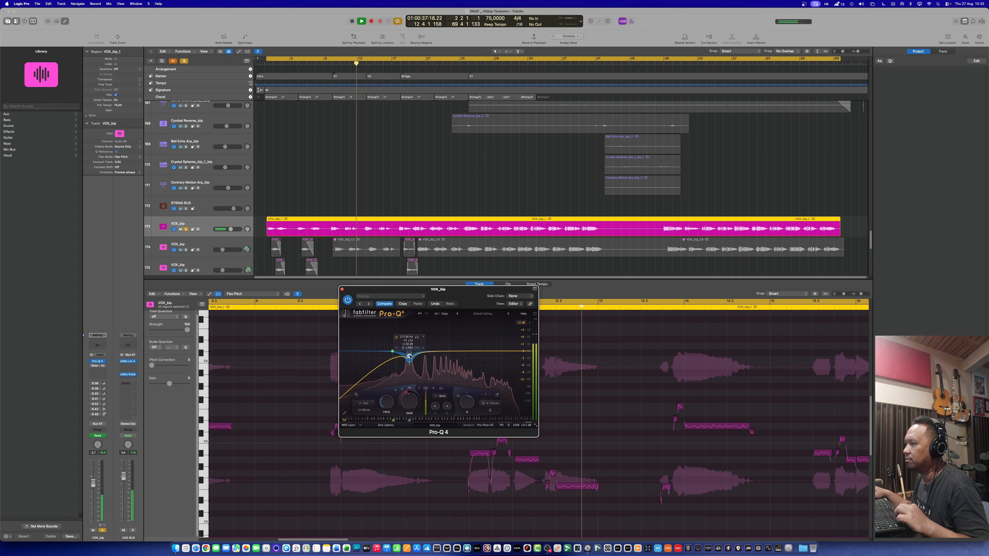
{"action": "left_click_drag", "start_coordinate": [409, 356], "coordinate": [411, 357]}
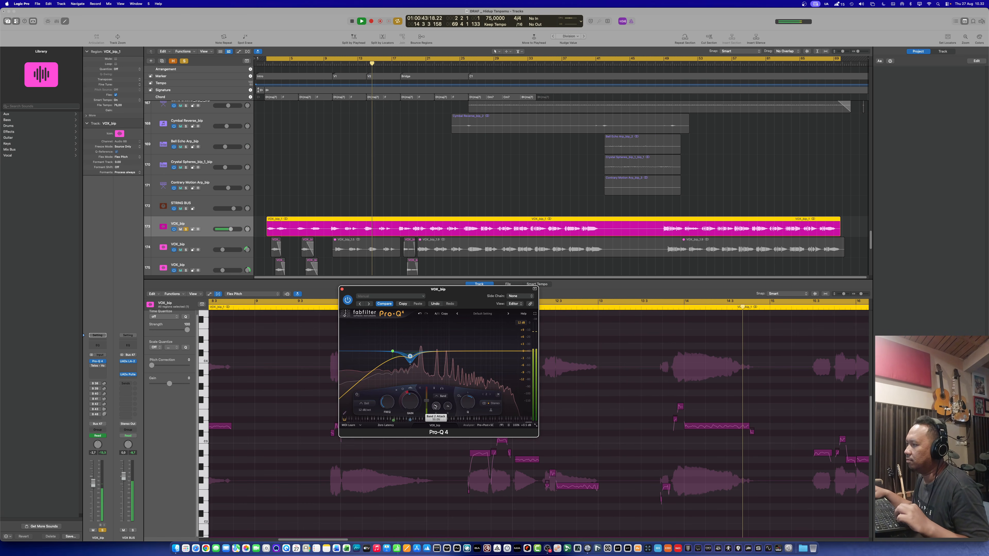
{"action": "key", "text": "space"}
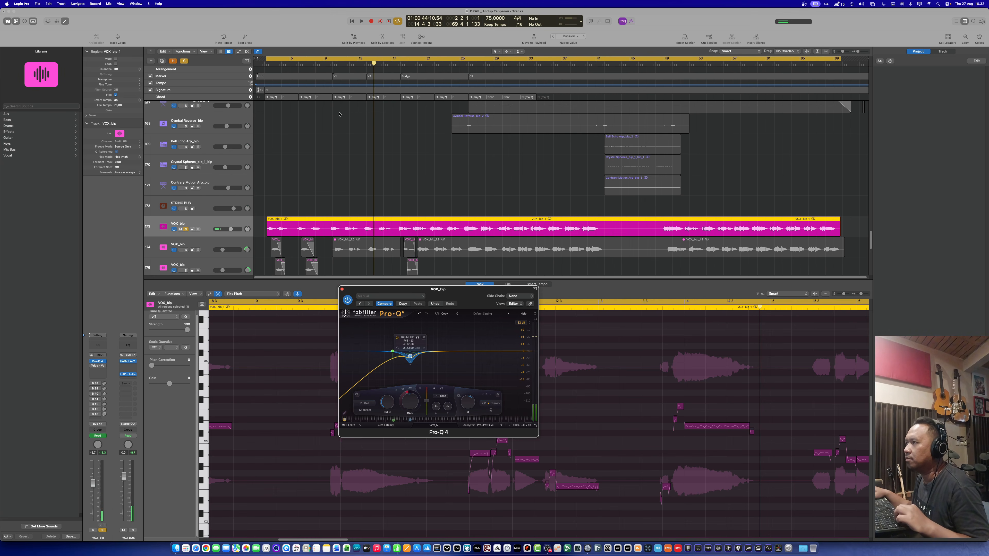
Replay the vocal from just before bar 11 and fine-tune the dynamic bell band's attack.
{"action": "left_click", "coordinate": [342, 78]}
{"action": "key", "text": "space"}
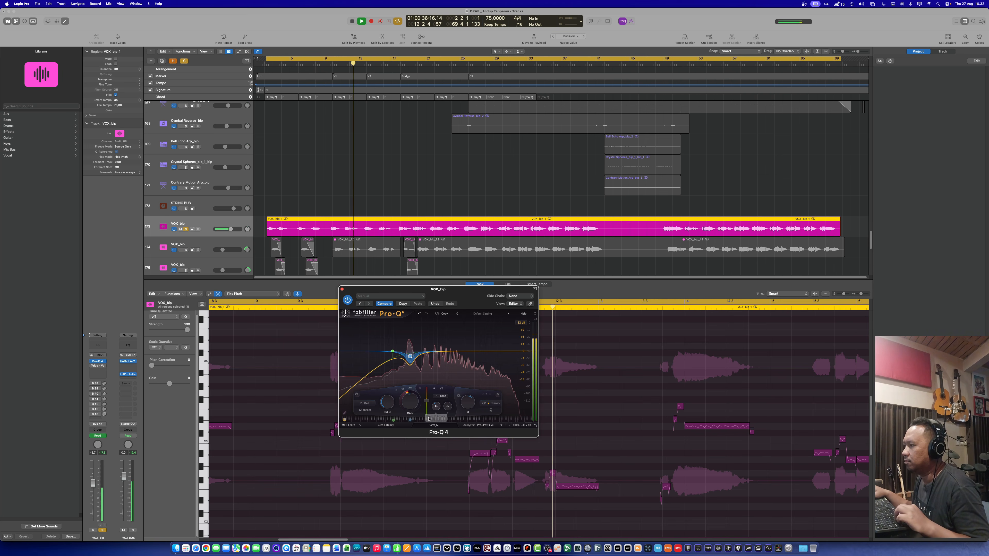
{"action": "scroll", "coordinate": [435, 410], "scroll_direction": "down", "scroll_amount": 2}
{"action": "key", "text": "space"}
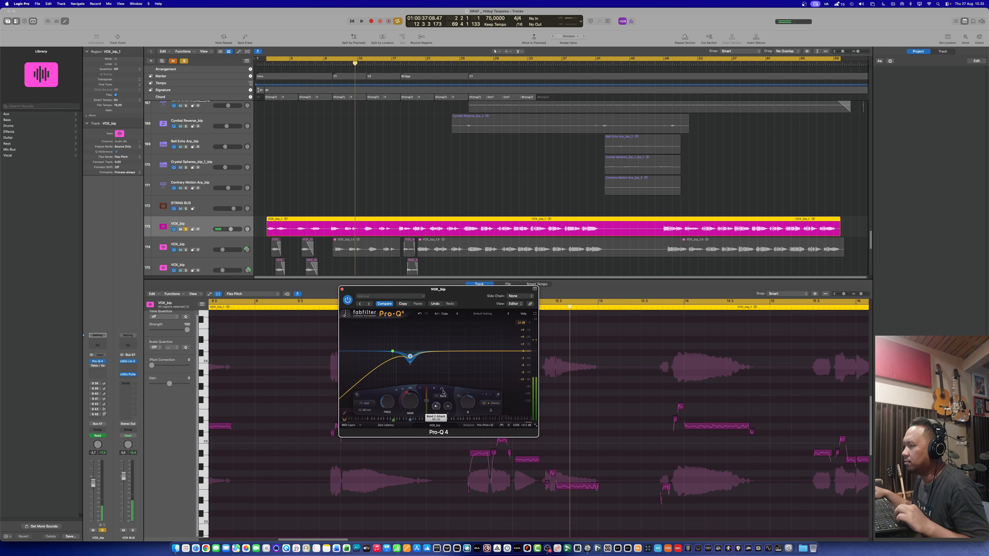
Replay the same vocal passage while adjusting the dynamic bell band's release and checking its threshold.
{"action": "key", "text": "space"}
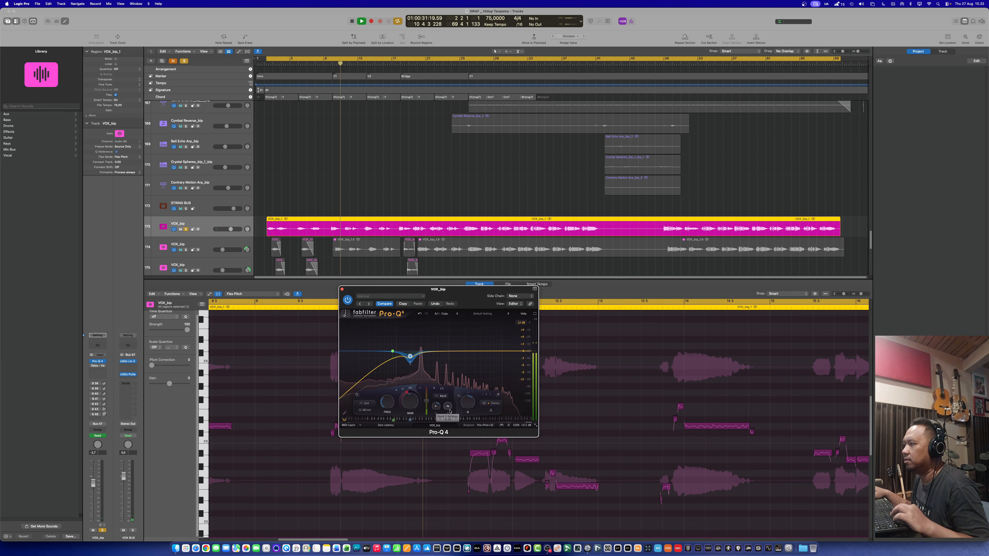
{"action": "mouse_move", "coordinate": [448, 408]}
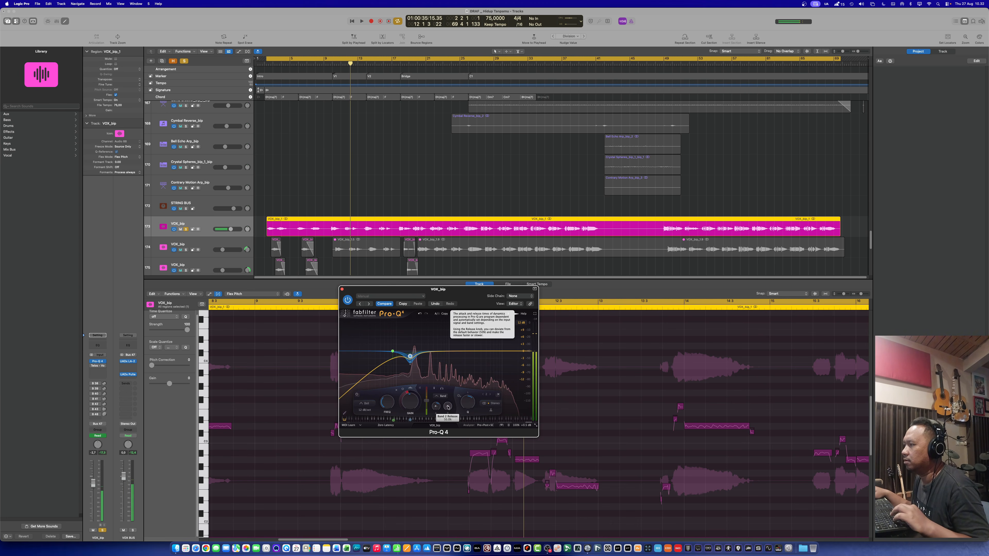
{"action": "left_click_drag", "start_coordinate": [448, 407], "coordinate": [443, 417]}
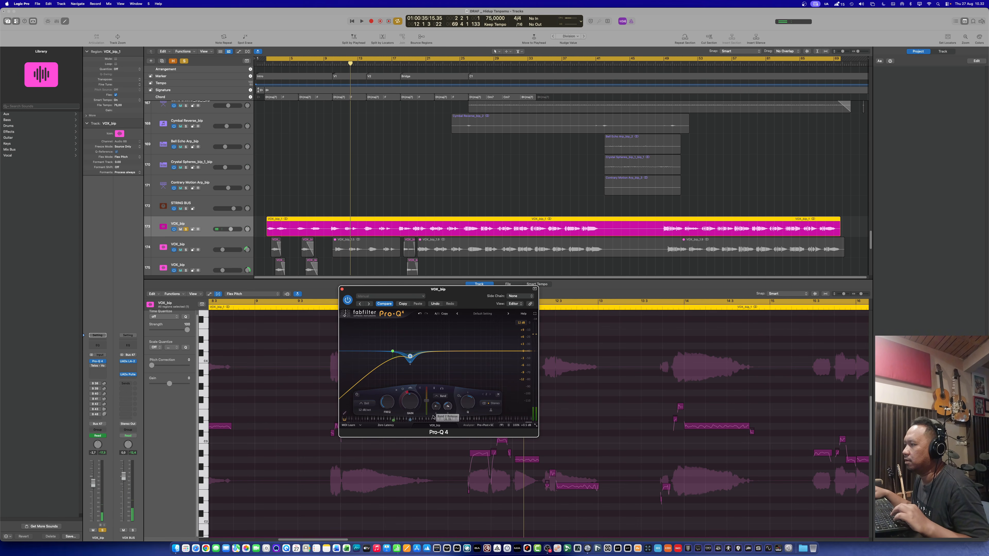
{"action": "key", "text": "space"}
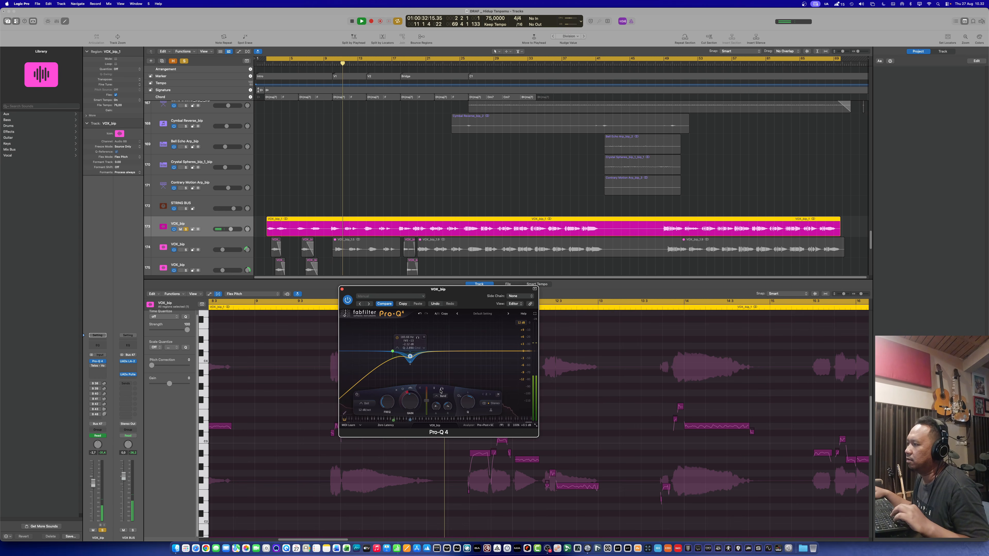
{"action": "mouse_move", "coordinate": [426, 406]}
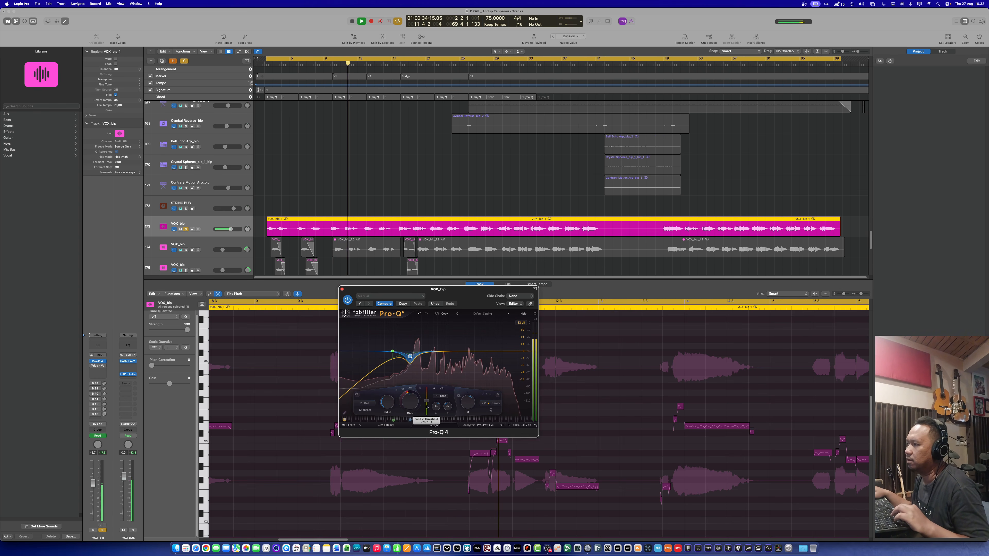
{"action": "key", "text": "space"}
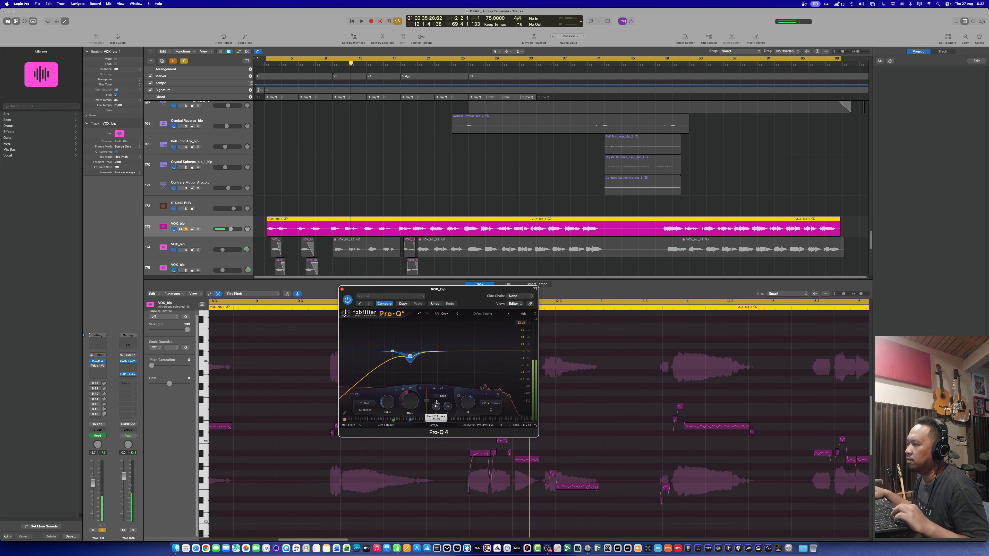
Play the vocal from around bar 9, unsolo it to hear it in the full mix, and raise its volume fader slightly.
{"action": "mouse_move", "coordinate": [432, 364]}
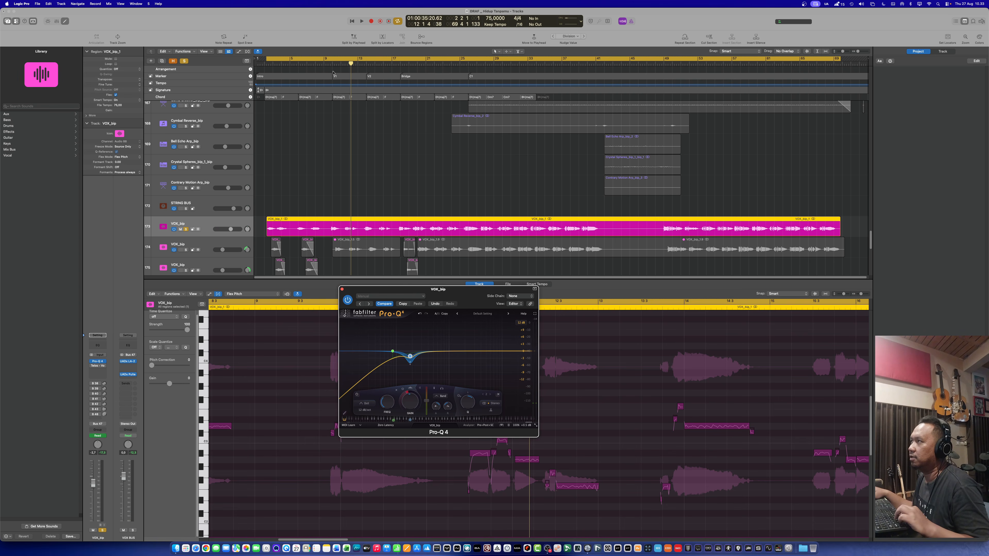
{"action": "left_click", "coordinate": [323, 65]}
{"action": "key", "text": "space"}
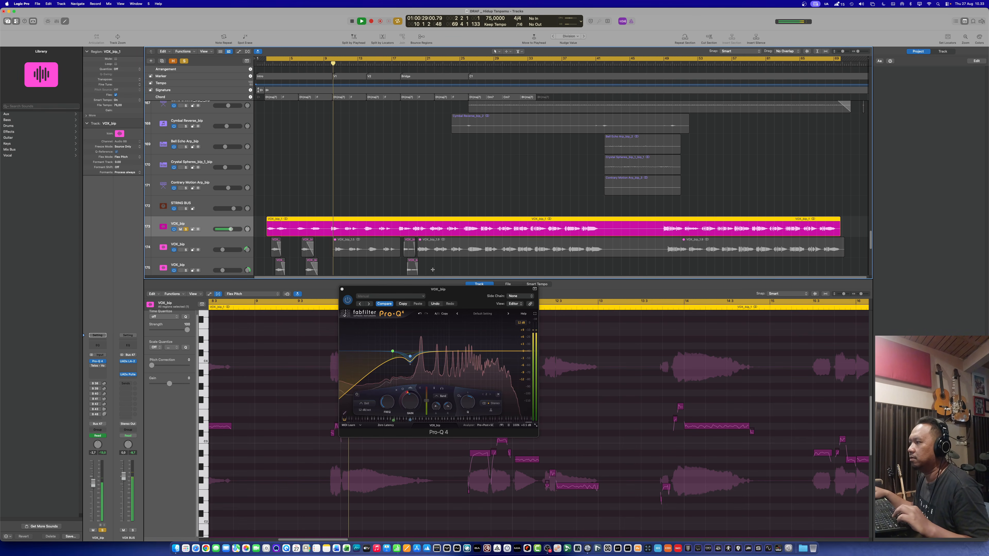
{"action": "left_click", "coordinate": [442, 292]}
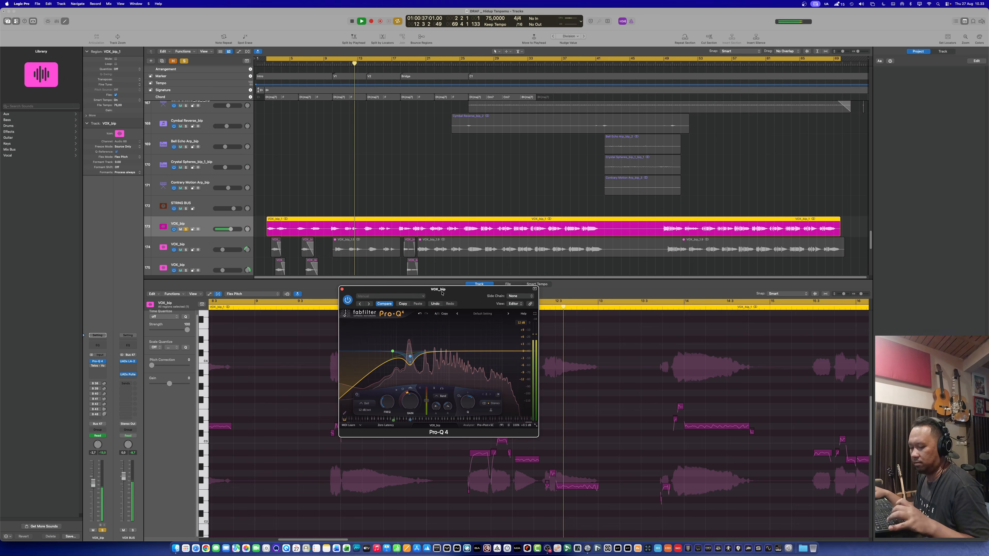
{"action": "key", "text": "s"}
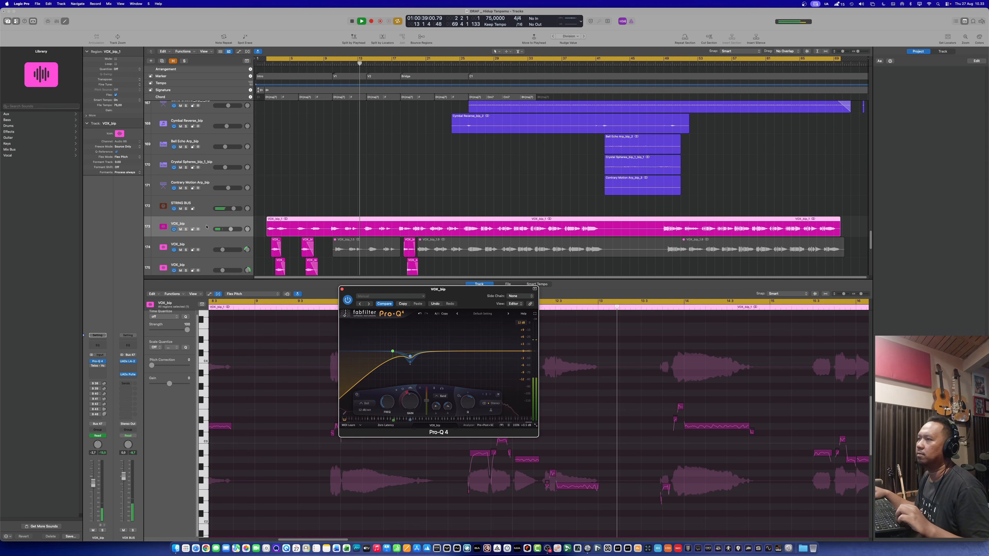
{"action": "left_click_drag", "start_coordinate": [92, 484], "coordinate": [93, 476]}
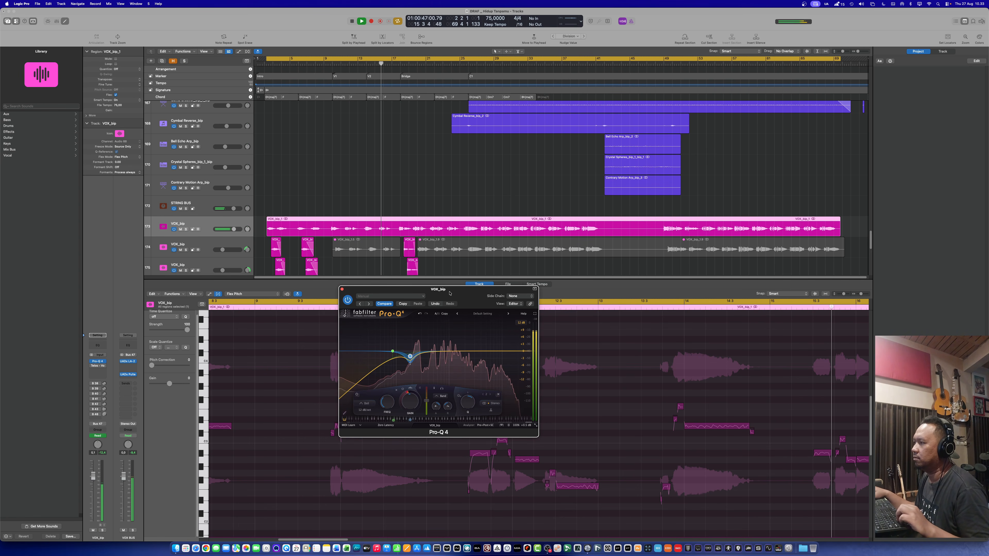
Add a third bell band with a slight cut just above the dynamic band, and play the vocal in solo.
{"action": "mouse_move", "coordinate": [424, 363]}
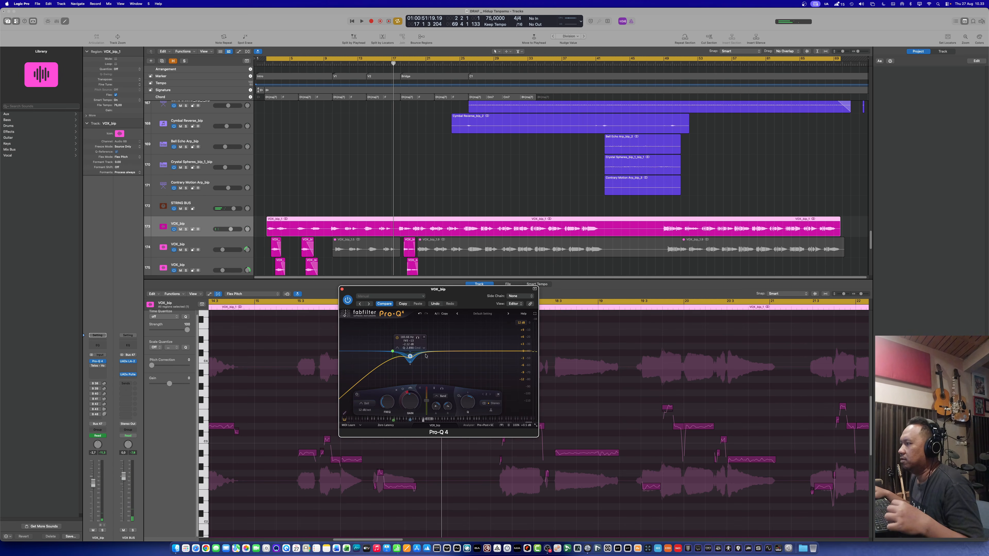
{"action": "left_click_drag", "start_coordinate": [427, 353], "coordinate": [418, 355]}
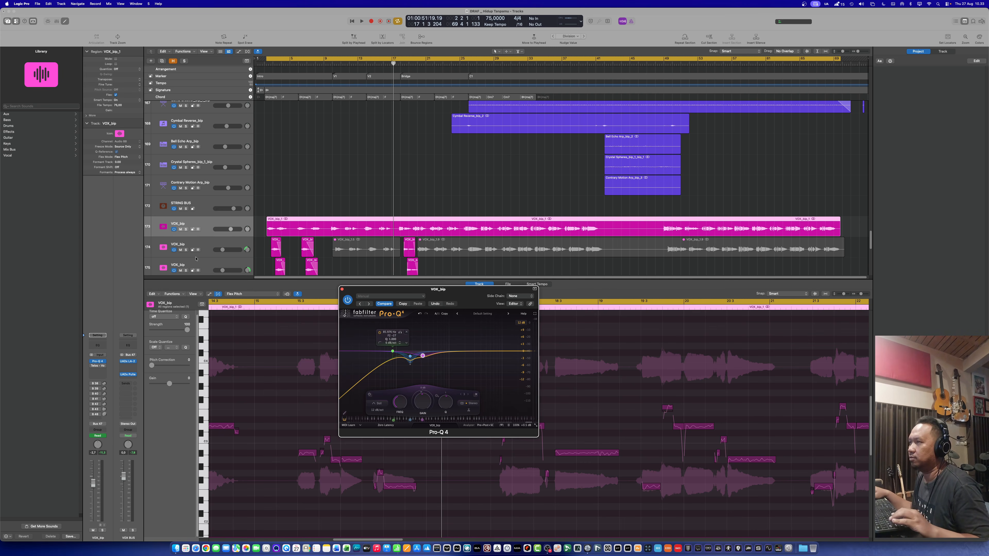
{"action": "key", "text": "s"}
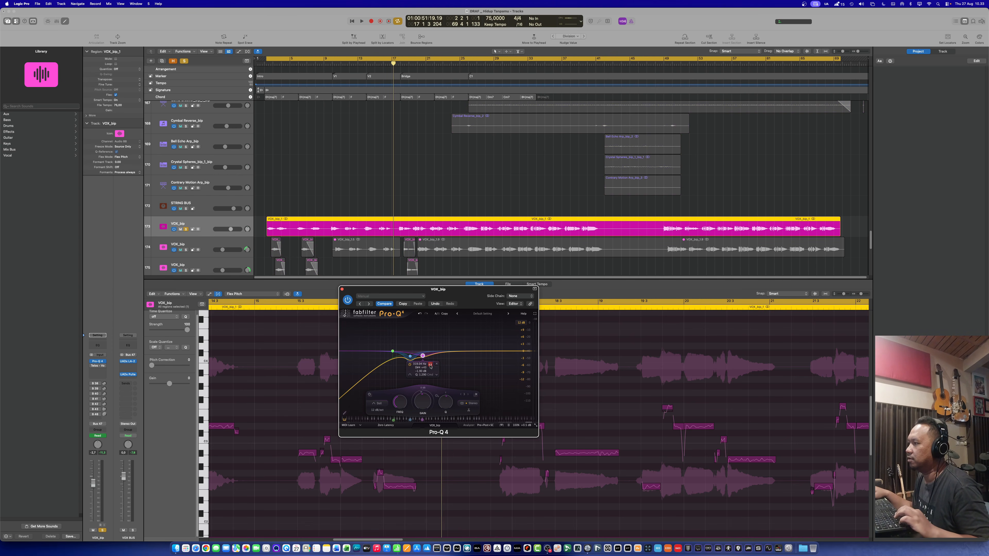
{"action": "key", "text": "space"}
Audition the third band in isolation during playback, tune its frequency and Q, and give it a broad dynamic cut.
{"action": "scroll", "coordinate": [430, 366], "scroll_direction": "up", "scroll_amount": 3}
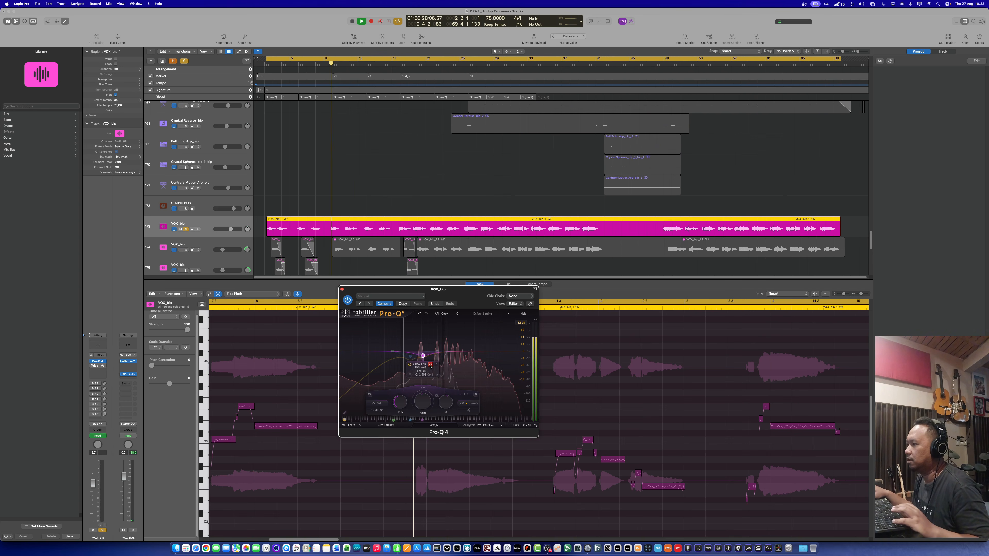
{"action": "scroll", "coordinate": [430, 366], "scroll_direction": "up", "scroll_amount": 4}
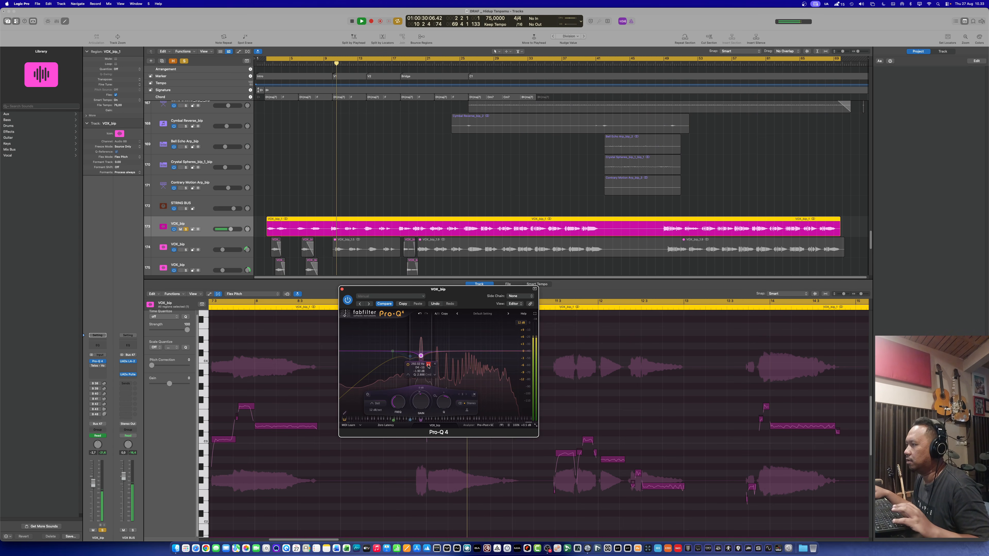
{"action": "mouse_move", "coordinate": [431, 366]}
{"action": "left_mouse_down"}
{"action": "mouse_move", "coordinate": [439, 368]}
{"action": "mouse_move", "coordinate": [431, 367]}
{"action": "left_mouse_up"}
{"action": "scroll", "coordinate": [424, 357], "scroll_direction": "down", "scroll_amount": 2}
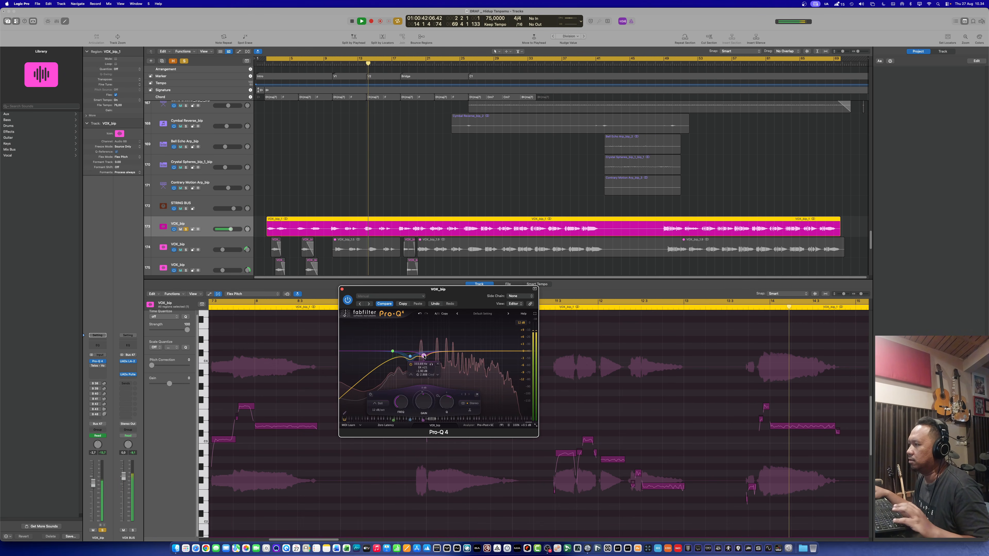
{"action": "scroll", "coordinate": [424, 356], "scroll_direction": "down", "scroll_amount": 7}
{"action": "key", "text": "space"}
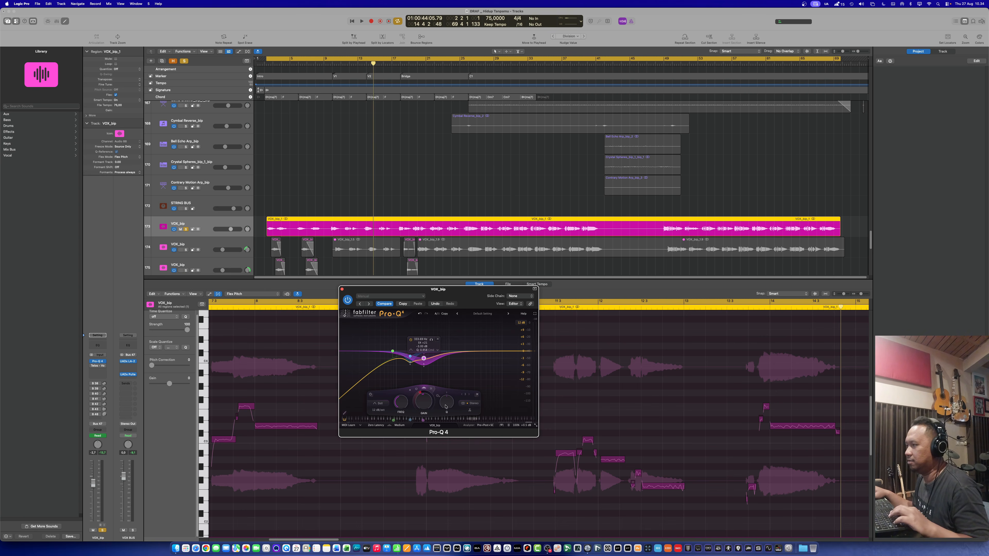
Replay the soloed vocal in short passages to check the third band's dynamic cut and its dynamic range.
{"action": "key", "text": "space"}
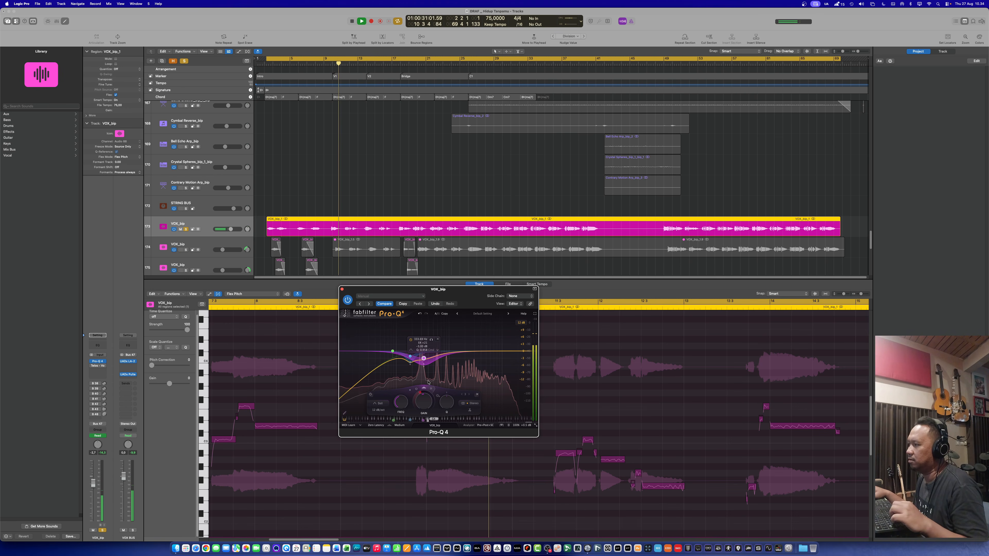
{"action": "key", "text": "space"}
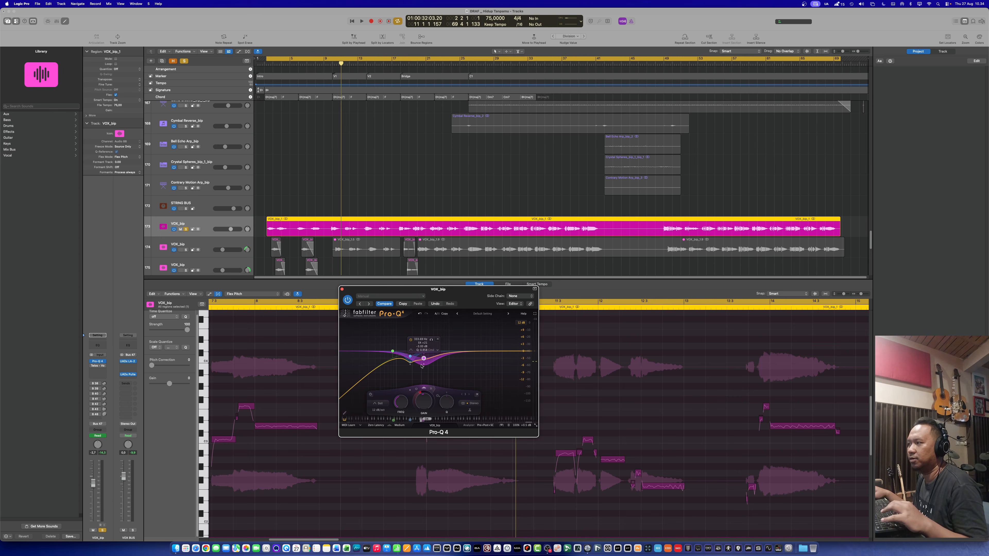
{"action": "key", "text": "space"}
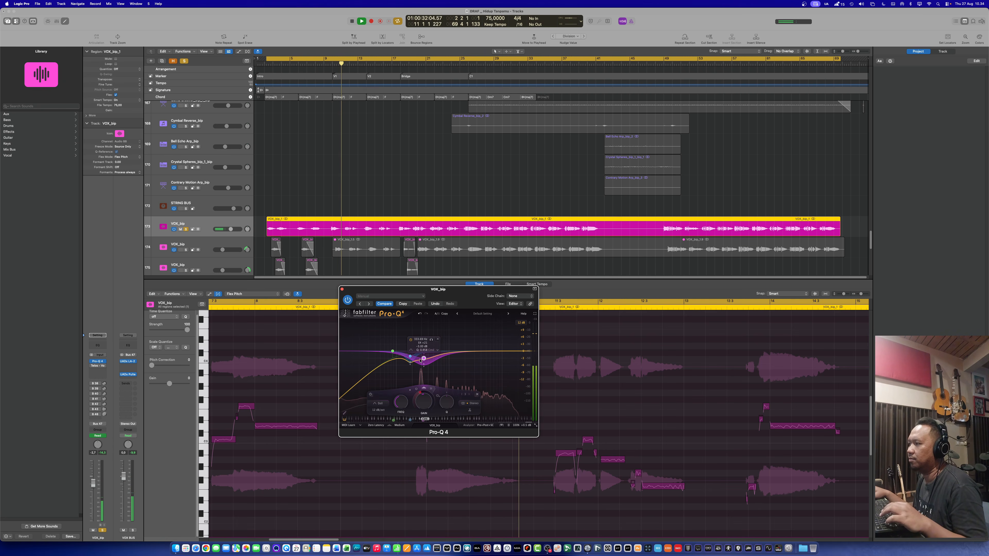
{"action": "key", "text": "space"}
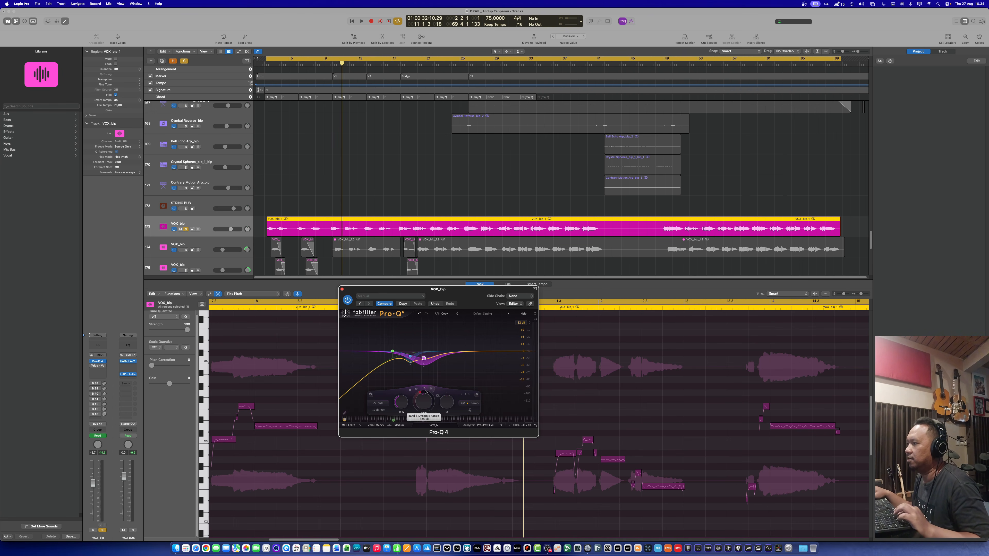
{"action": "key", "text": "space"}
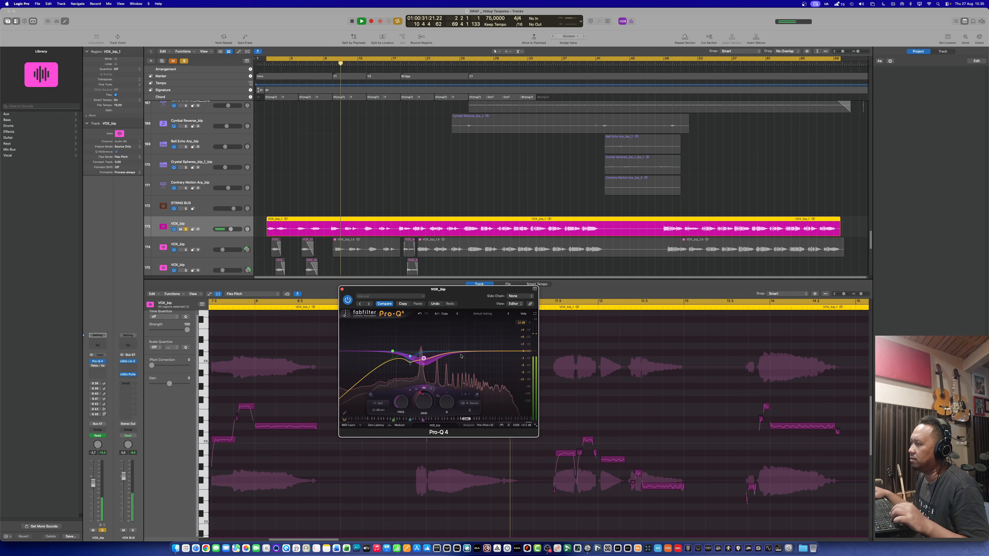
{"action": "mouse_move", "coordinate": [411, 355]}
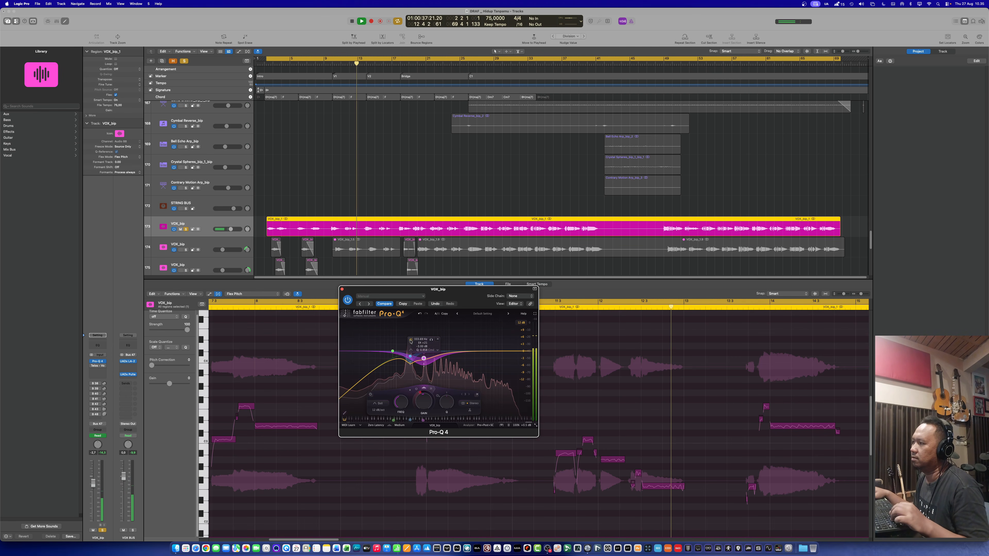
{"action": "key", "text": "space"}
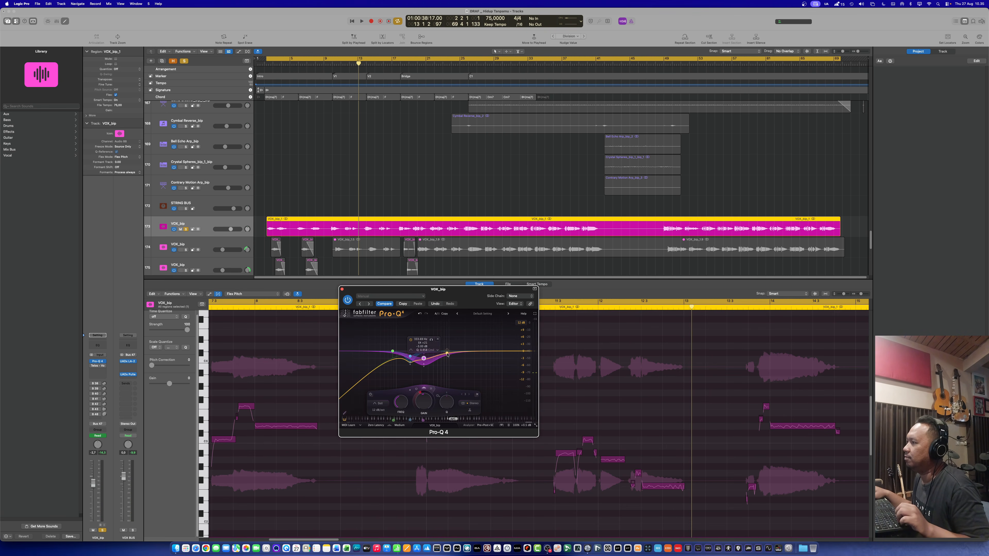
Add a fourth bell band with a slight upper-mid cut, and audition it in isolation while playing from about bar 17.
{"action": "left_click", "coordinate": [464, 354]}
{"action": "left_click_drag", "start_coordinate": [464, 357], "coordinate": [469, 358]}
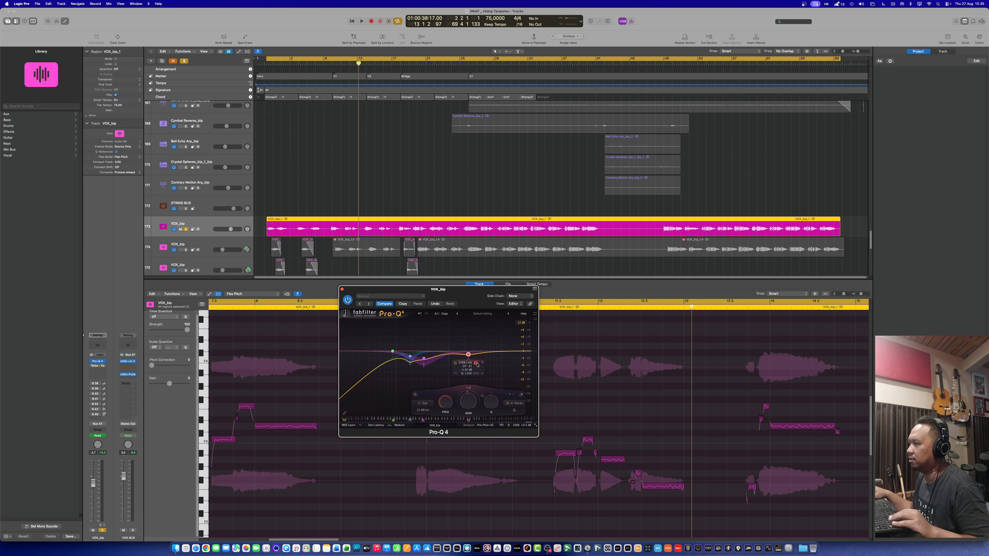
{"action": "left_click_drag", "start_coordinate": [477, 365], "coordinate": [480, 365]}
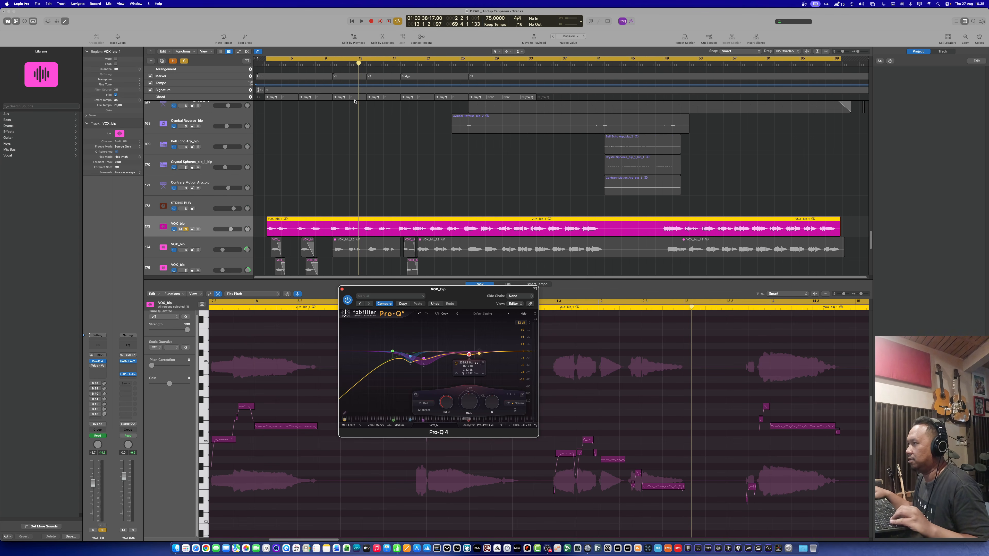
{"action": "left_click", "coordinate": [397, 64]}
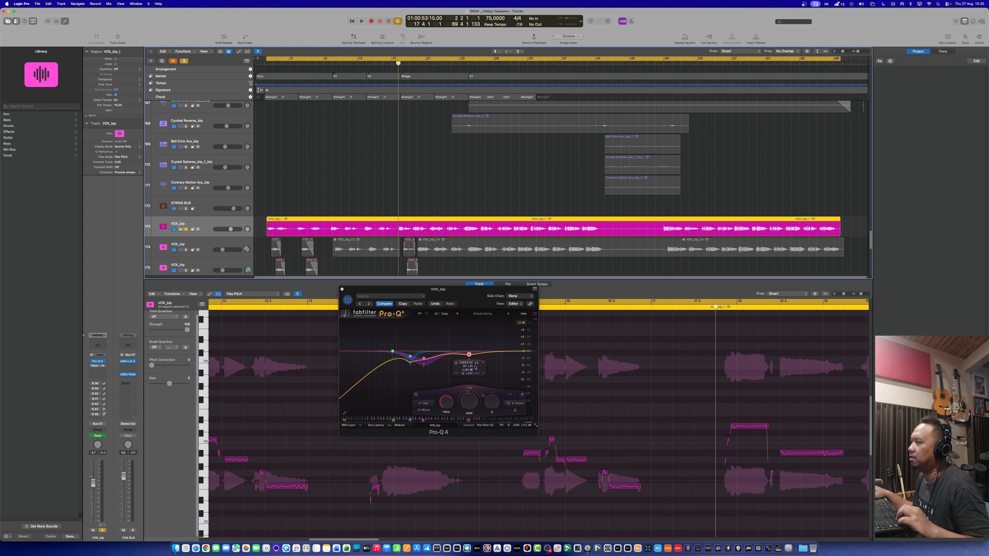
{"action": "key", "text": "space"}
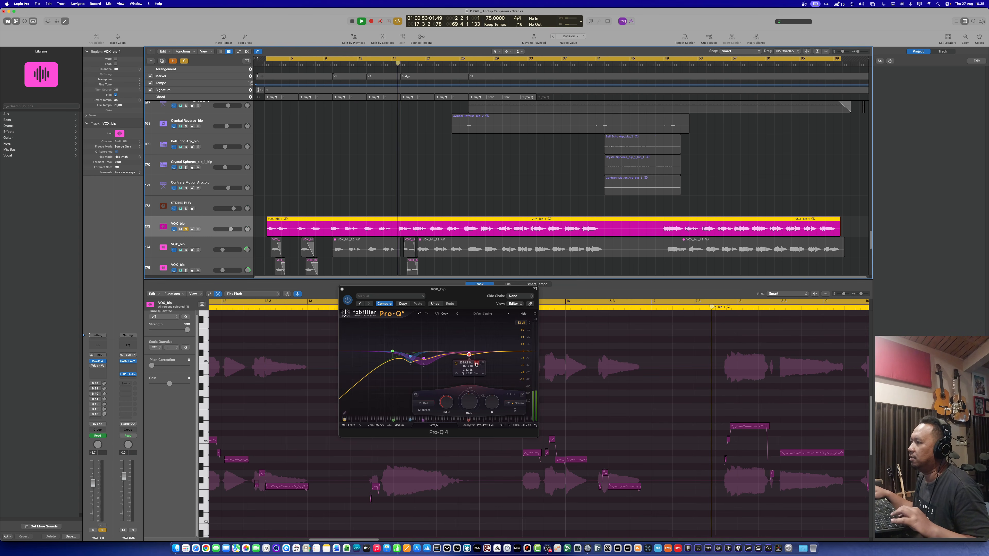
{"action": "left_click_drag", "start_coordinate": [476, 364], "coordinate": [474, 365]}
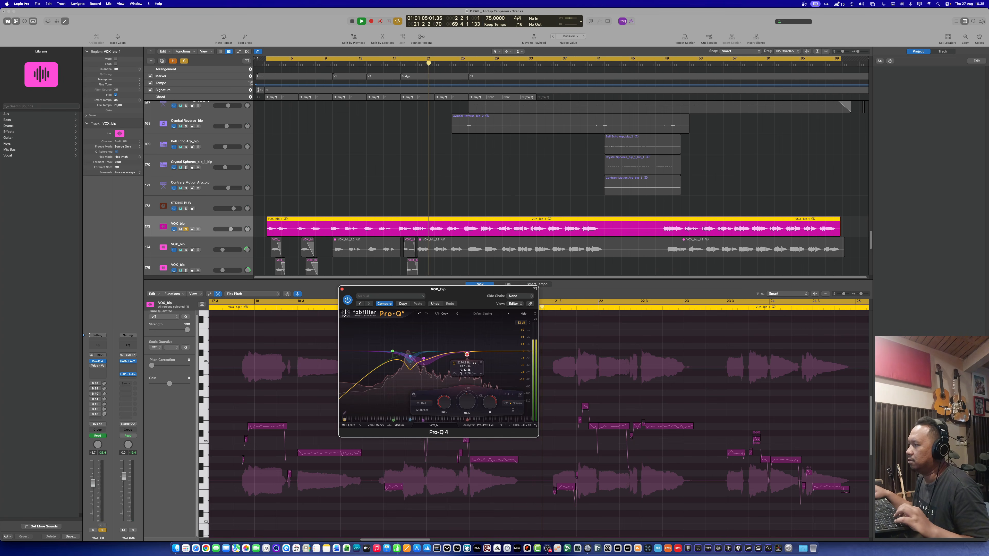
Set the fourth band's gain to -5 dB and narrow its Q while the vocal plays.
{"action": "double_click", "coordinate": [463, 371]}
{"action": "type", "text": "-5"}
{"action": "key", "text": "Return"}
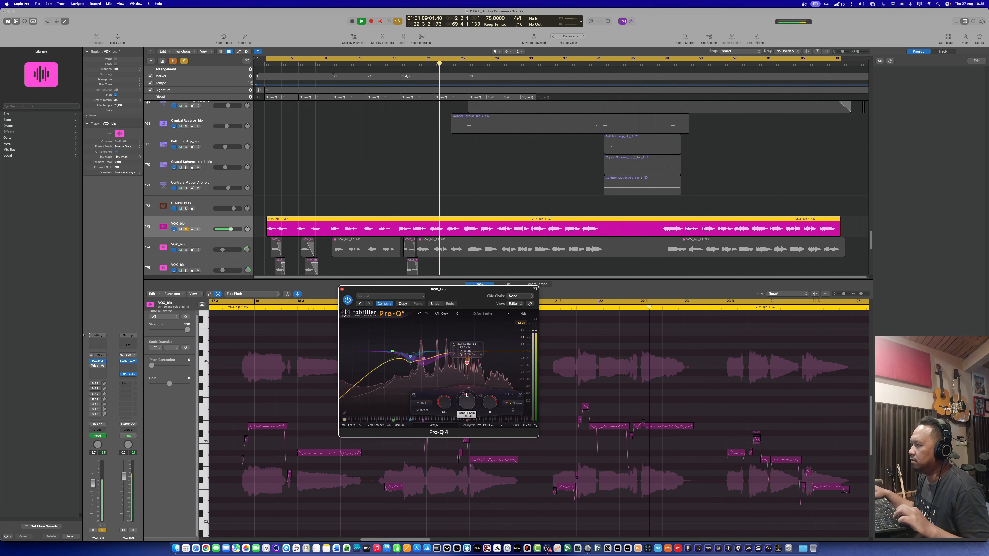
{"action": "scroll", "coordinate": [466, 393], "scroll_direction": "down", "scroll_amount": 6}
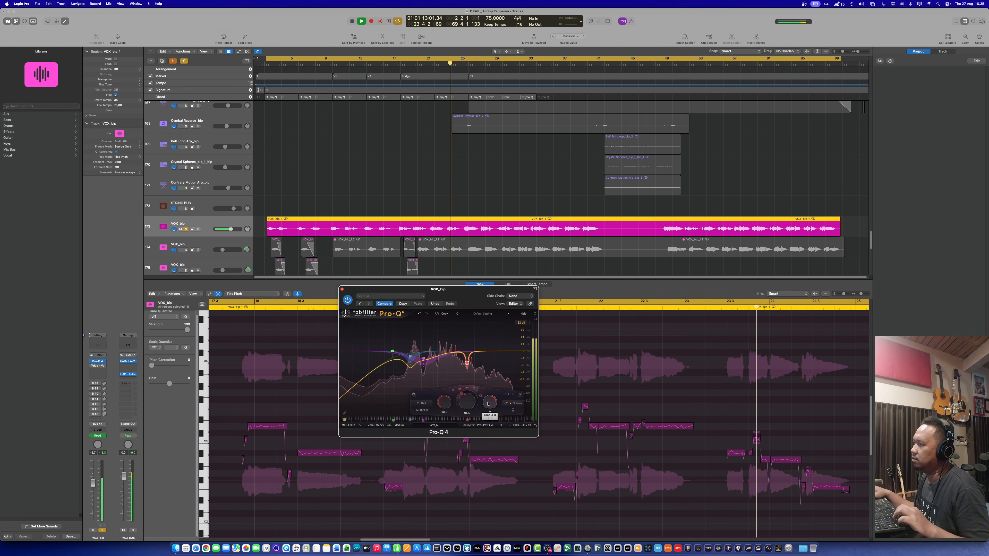
{"action": "scroll", "coordinate": [487, 405], "scroll_direction": "up", "scroll_amount": 3}
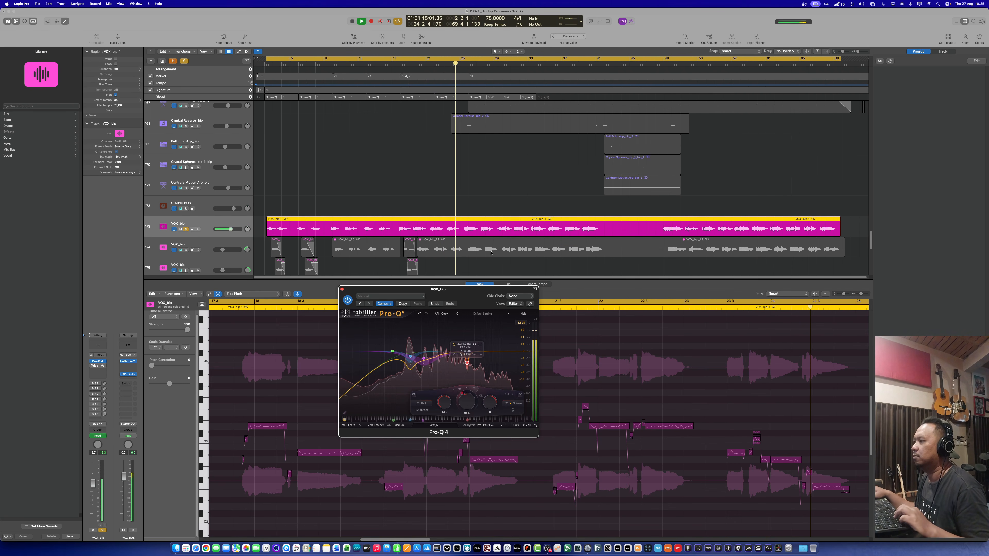
Unsolo the vocal and play it in the full mix from about bar 18, bypassing the fourth band to compare.
{"action": "key", "text": "super+a"}
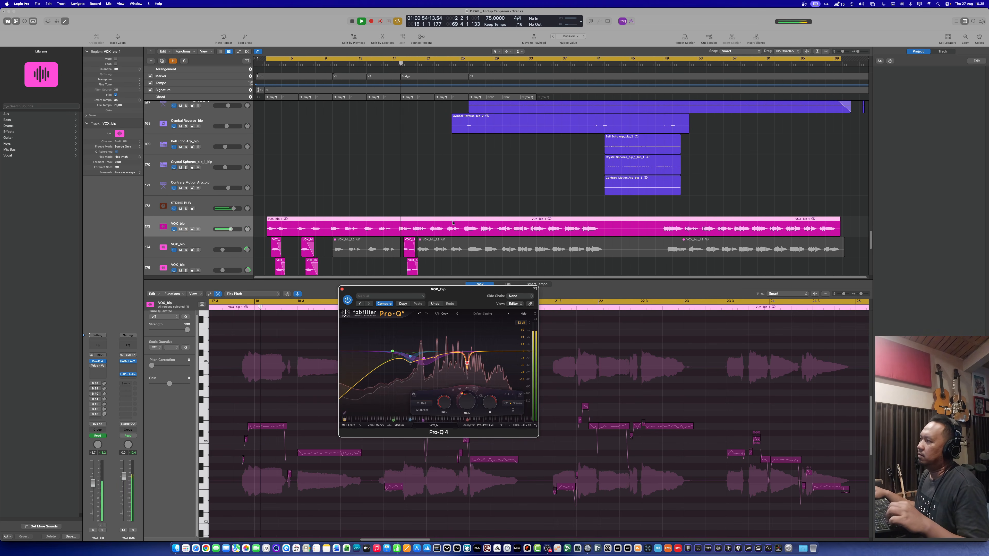
{"action": "left_click_drag", "start_coordinate": [449, 290], "coordinate": [587, 205]}
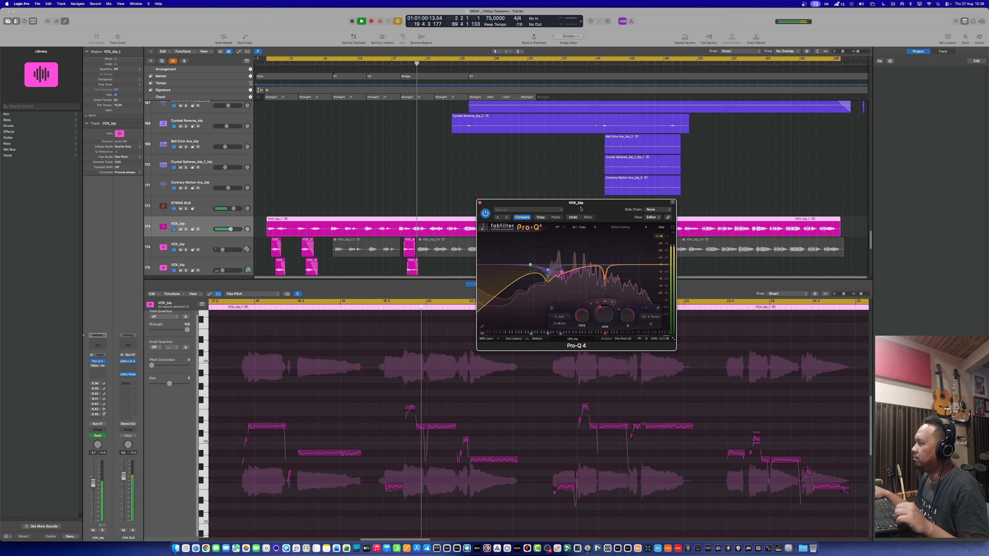
{"action": "left_click_drag", "start_coordinate": [602, 211], "coordinate": [463, 304]}
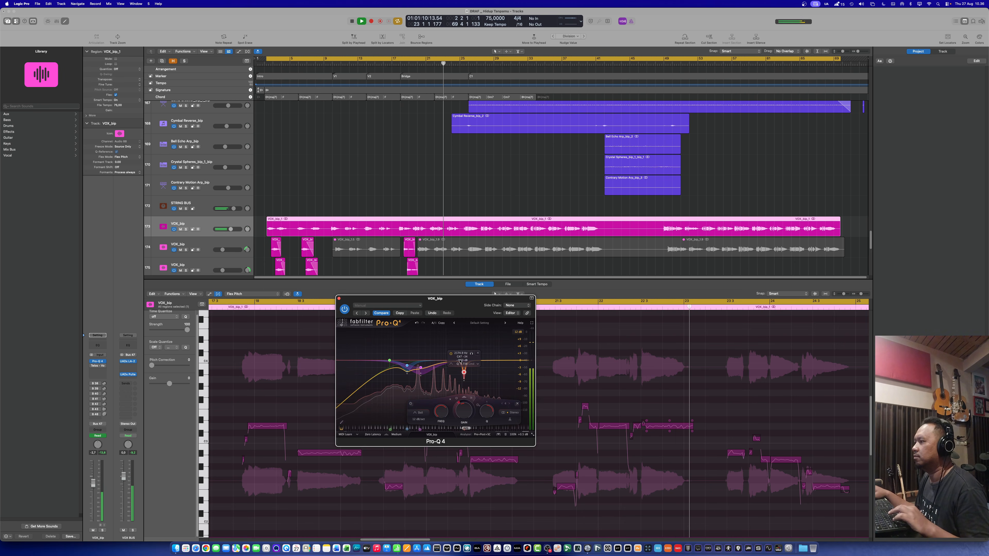
{"action": "key", "text": "space"}
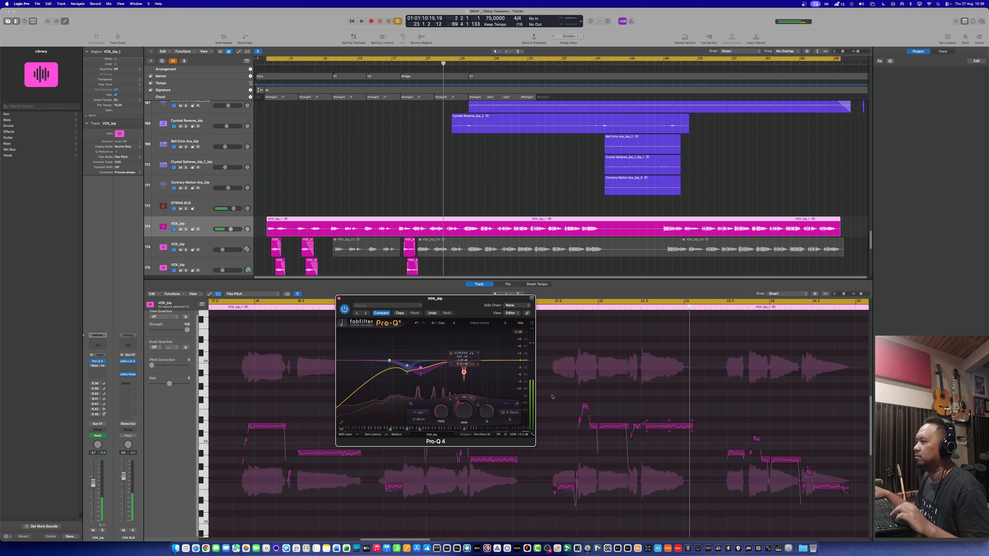
{"action": "left_click", "coordinate": [451, 354]}
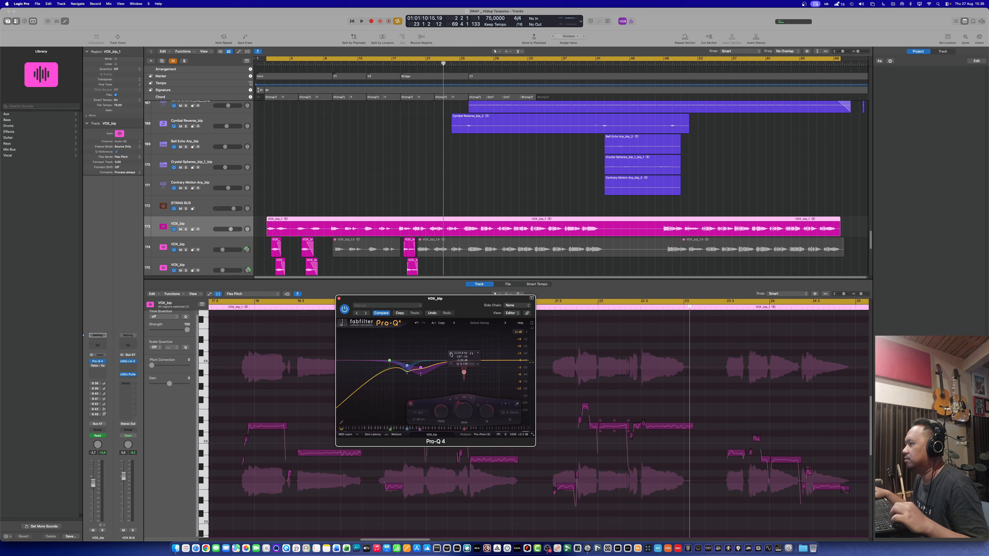
{"action": "key", "text": "space"}
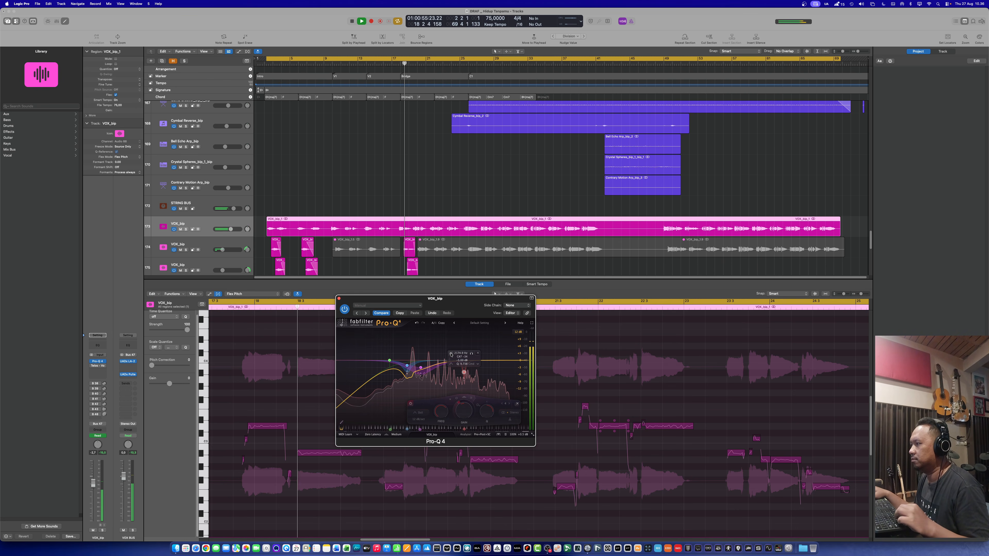
{"action": "key", "text": "space"}
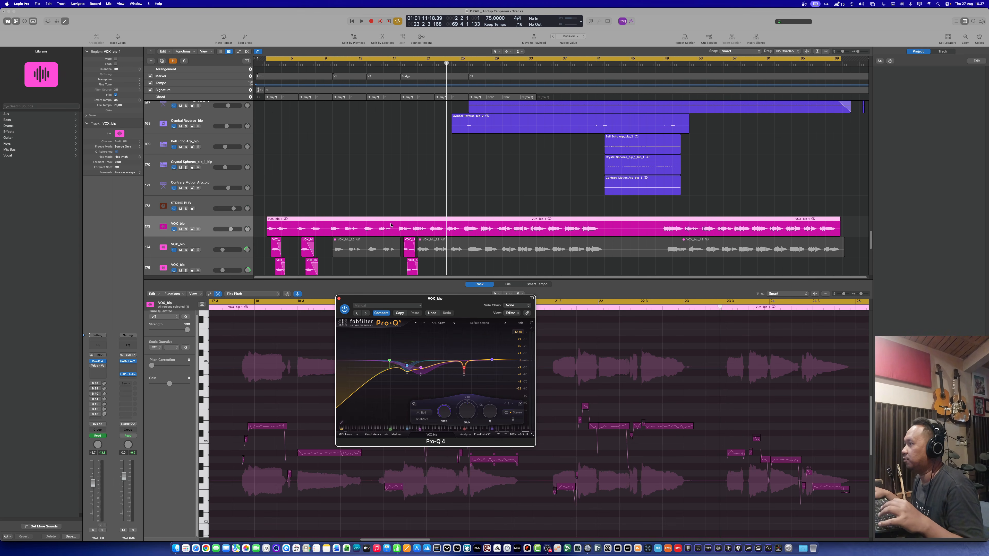
Position a fifth bell band just above the fourth band's notch at near-flat gain, and play the vocal in solo.
{"action": "mouse_move", "coordinate": [482, 362]}
{"action": "left_click_drag", "start_coordinate": [491, 361], "coordinate": [491, 362]}
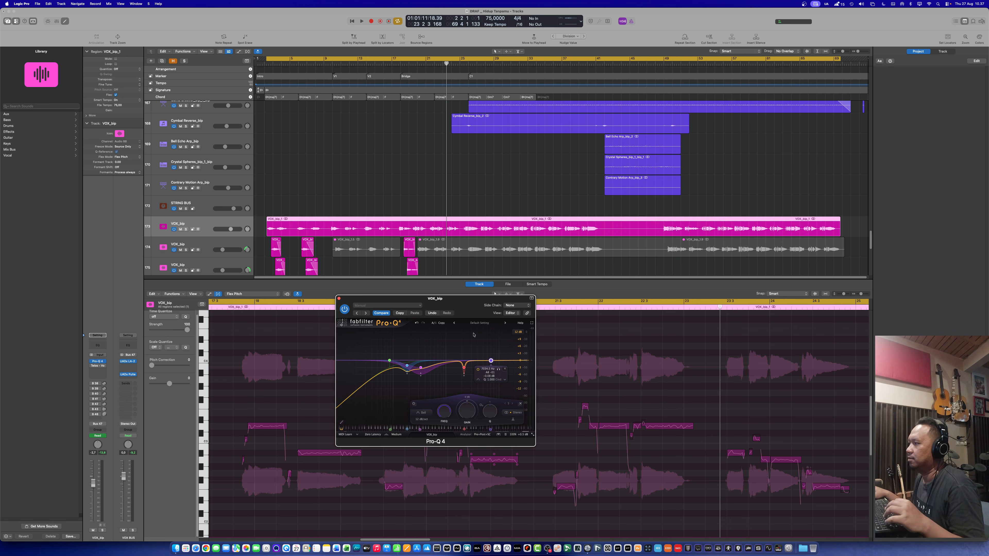
{"action": "left_click_drag", "start_coordinate": [463, 298], "coordinate": [466, 314]}
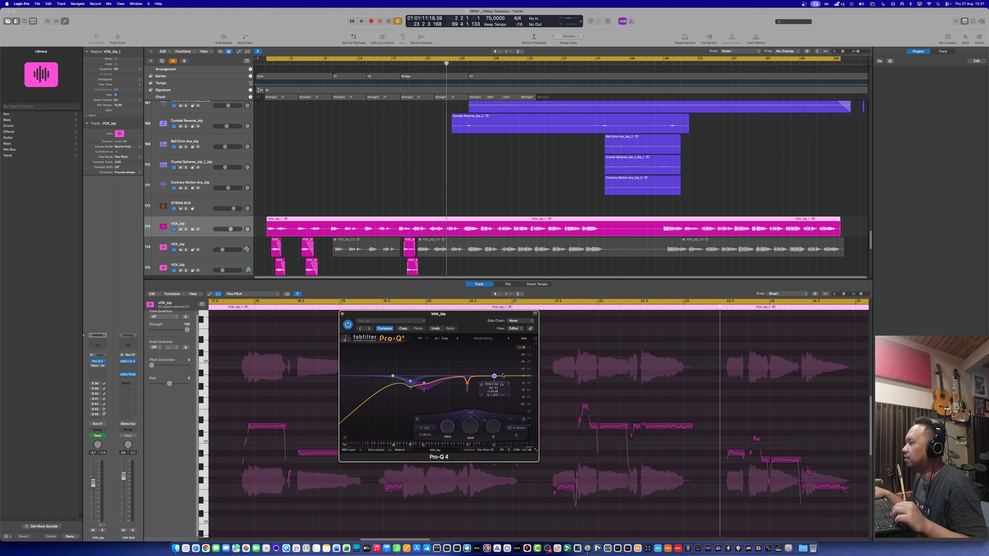
{"action": "mouse_move", "coordinate": [420, 382]}
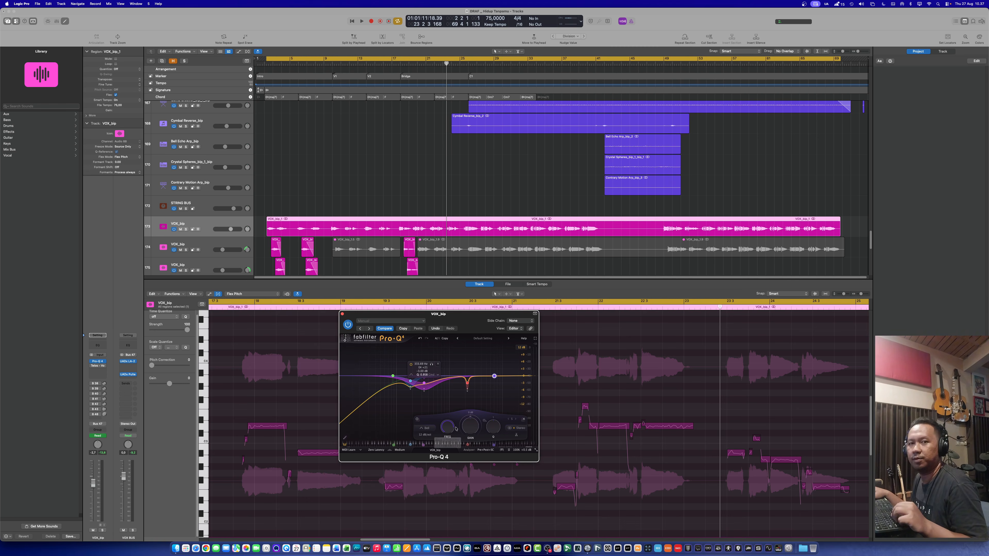
{"action": "mouse_move", "coordinate": [501, 371]}
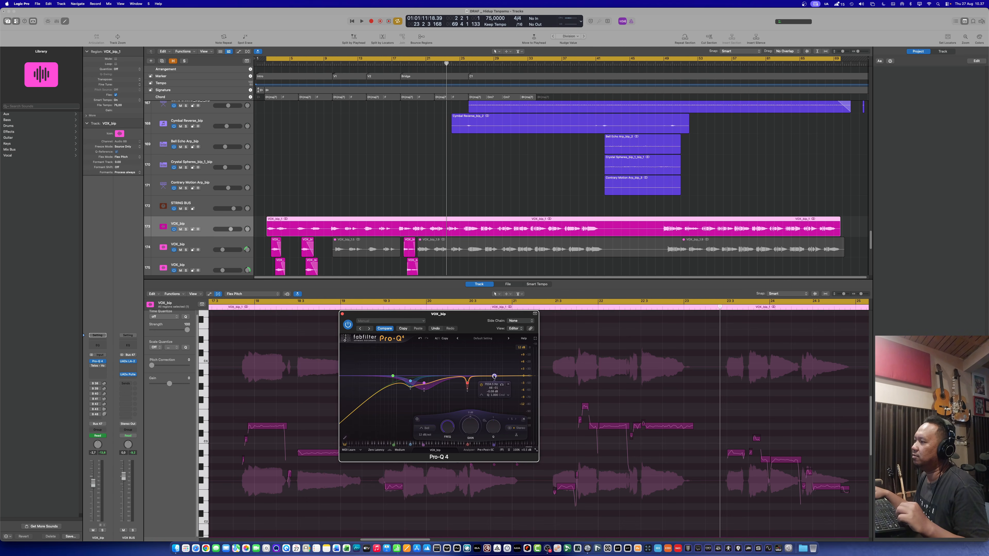
{"action": "left_click_drag", "start_coordinate": [488, 377], "coordinate": [485, 376]}
{"action": "key", "text": "space"}
{"action": "key", "text": "s"}
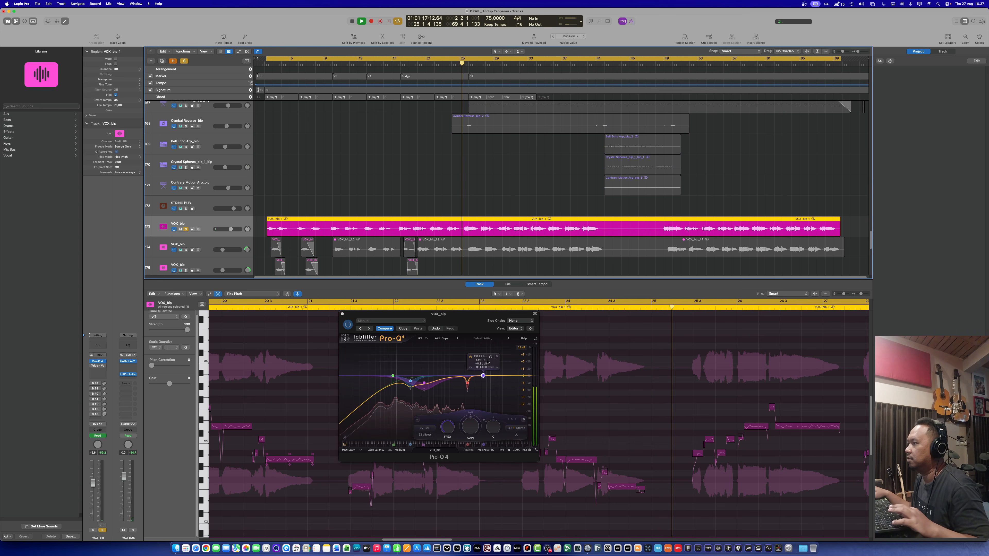
Audition the fifth band in isolation, fine-tune its frequency, give it a slight dynamic cut, and replay the soloed vocal.
{"action": "left_click", "coordinate": [490, 357]}
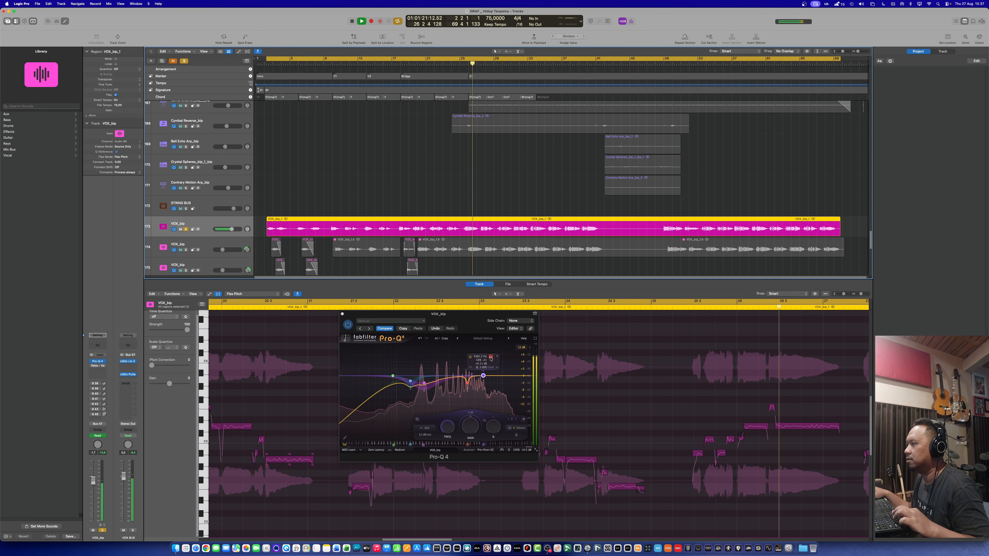
{"action": "key", "text": "space"}
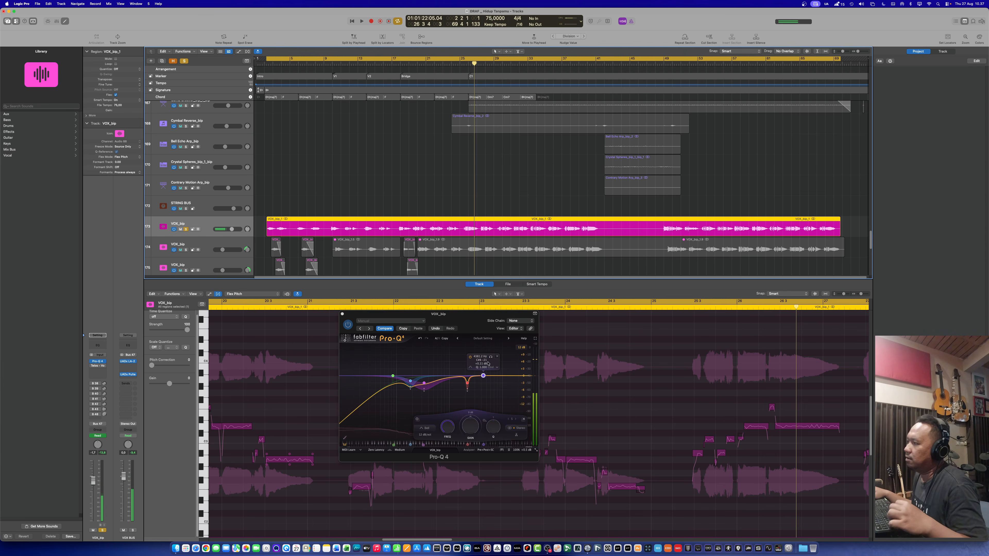
{"action": "left_click_drag", "start_coordinate": [491, 357], "coordinate": [493, 358]}
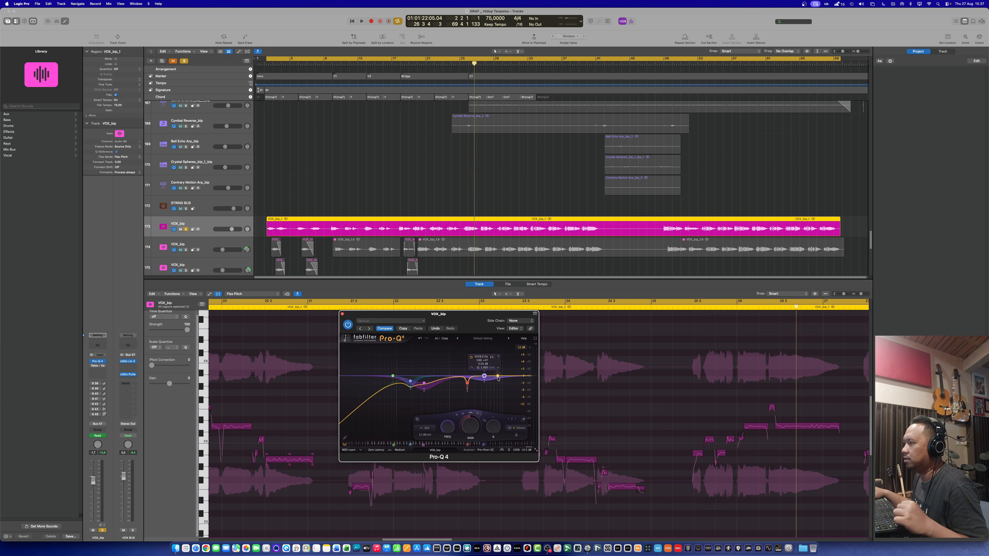
{"action": "left_click", "coordinate": [492, 357]}
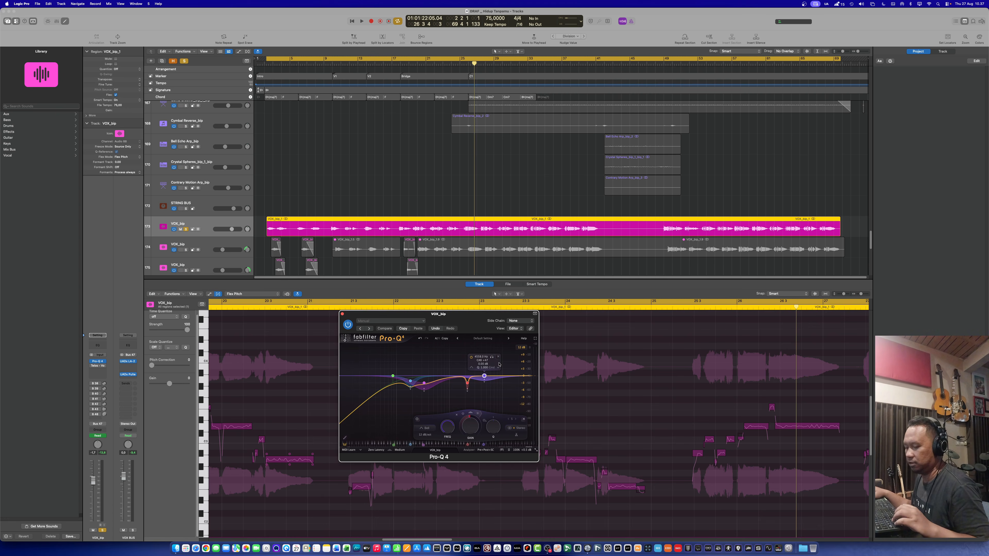
{"action": "key", "text": "space"}
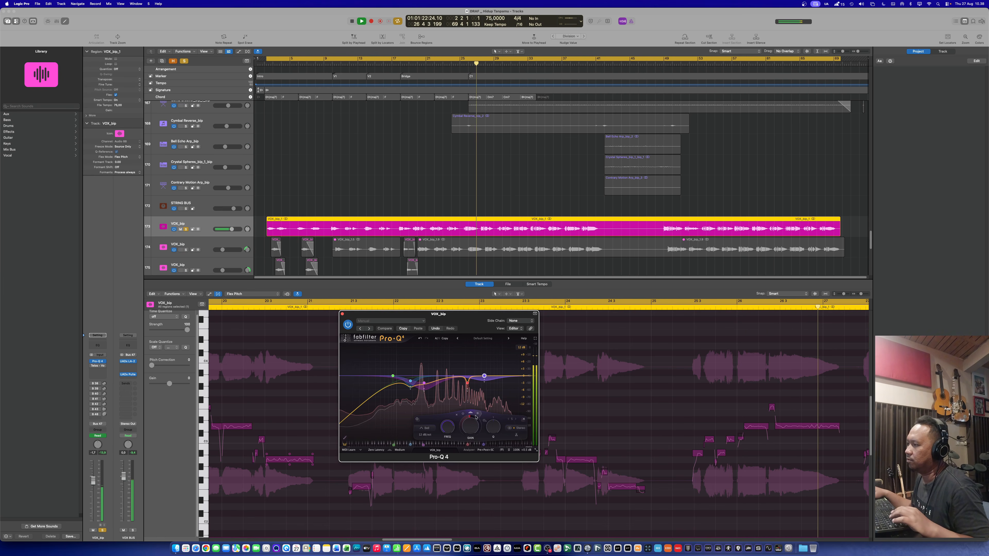
{"action": "key", "text": "space"}
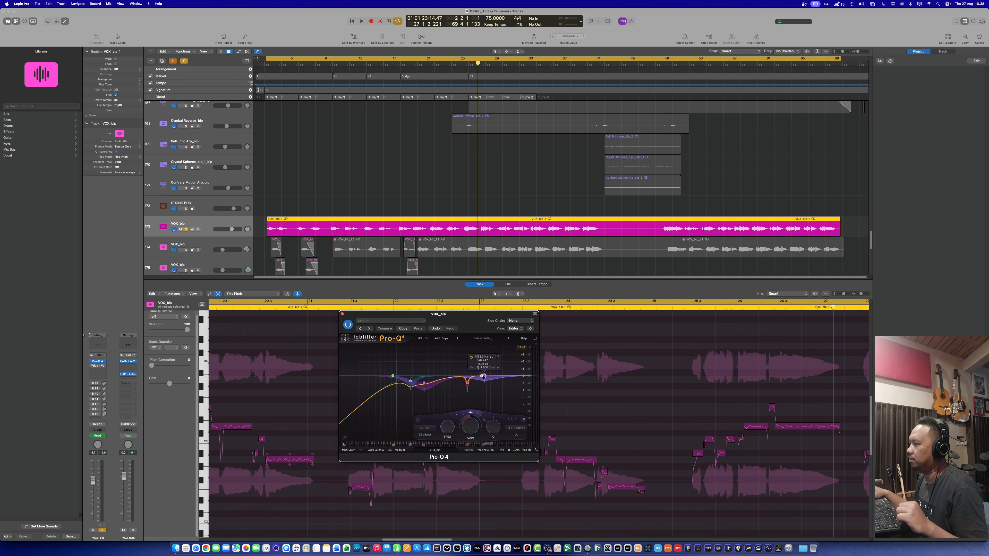
Add a sixth band as a high shelf with a slight boost and a dynamic cut, adjusting its dynamic range while the soloed vocal plays.
{"action": "left_click_drag", "start_coordinate": [510, 376], "coordinate": [494, 376]}
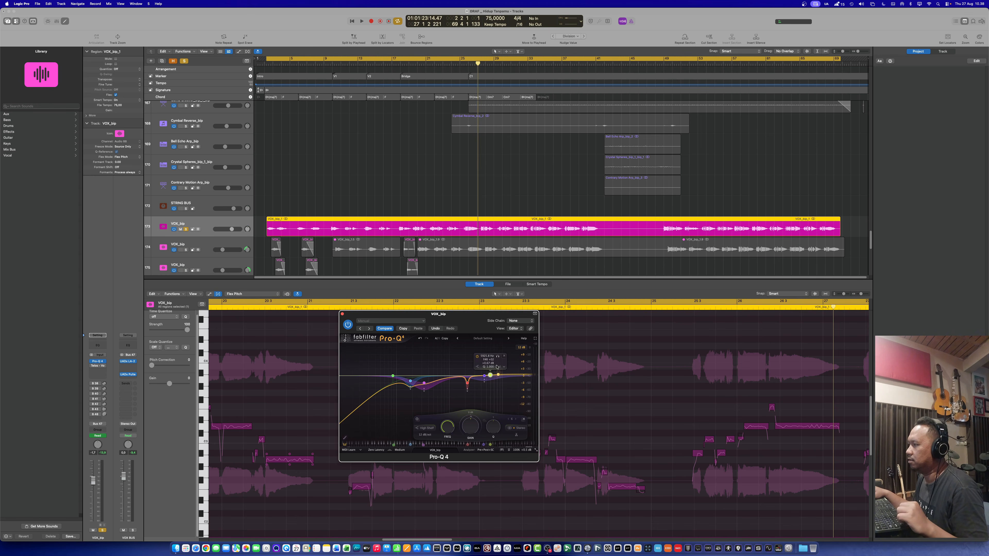
{"action": "left_click_drag", "start_coordinate": [494, 376], "coordinate": [498, 376]}
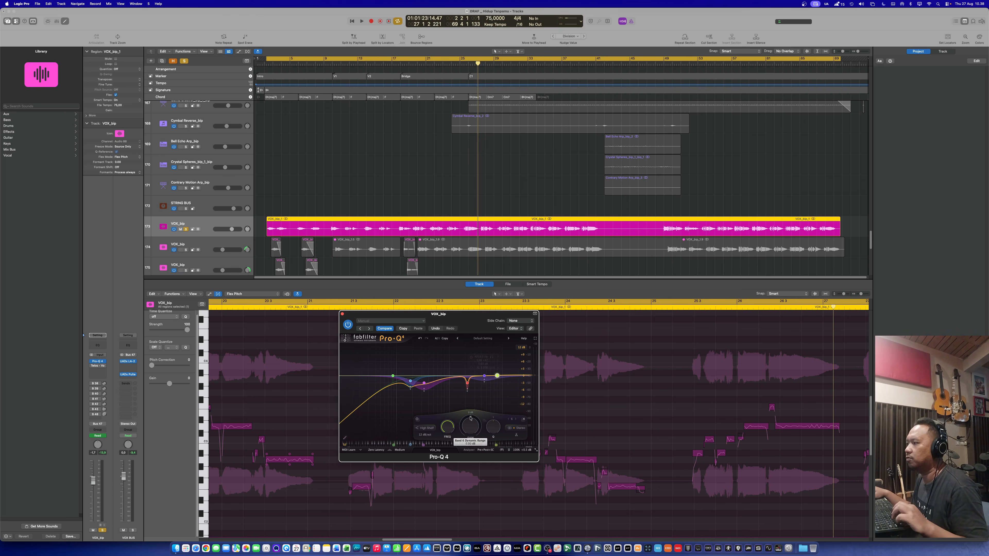
{"action": "scroll", "coordinate": [470, 418], "scroll_direction": "down", "scroll_amount": 2}
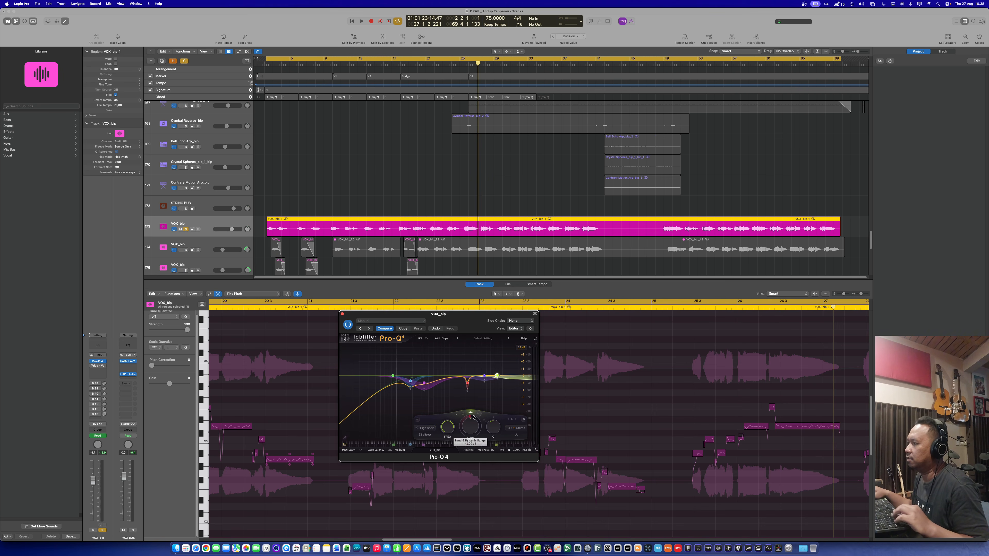
{"action": "key", "text": "space"}
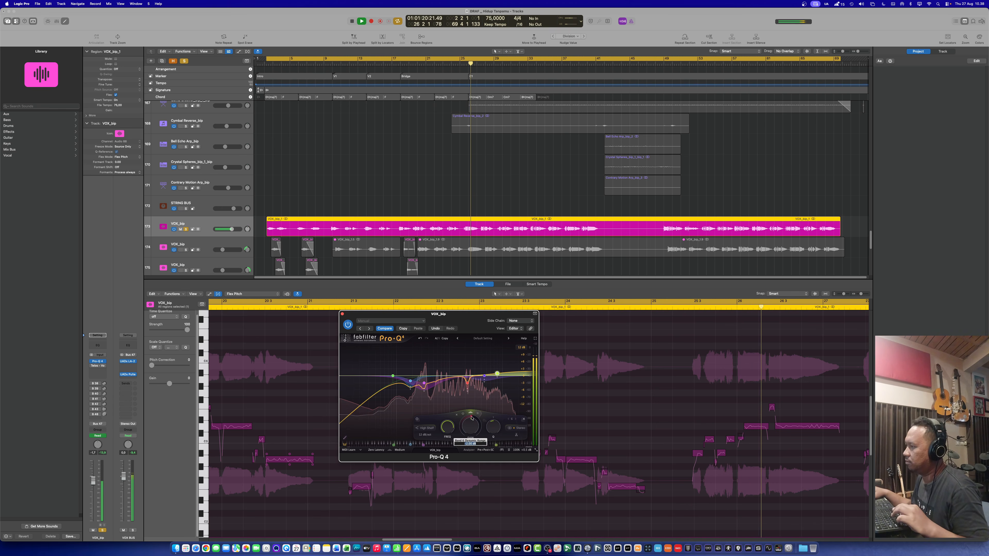
{"action": "scroll", "coordinate": [472, 417], "scroll_direction": "down", "scroll_amount": 4}
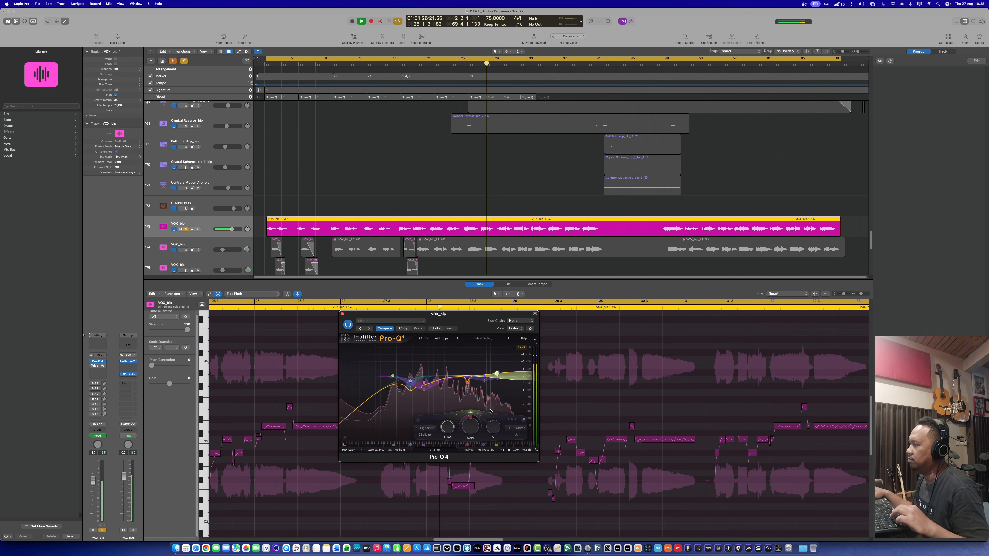
Expand the high shelf's dynamics settings and adjust its threshold while listening to the soloed vocal.
{"action": "left_click", "coordinate": [477, 413]}
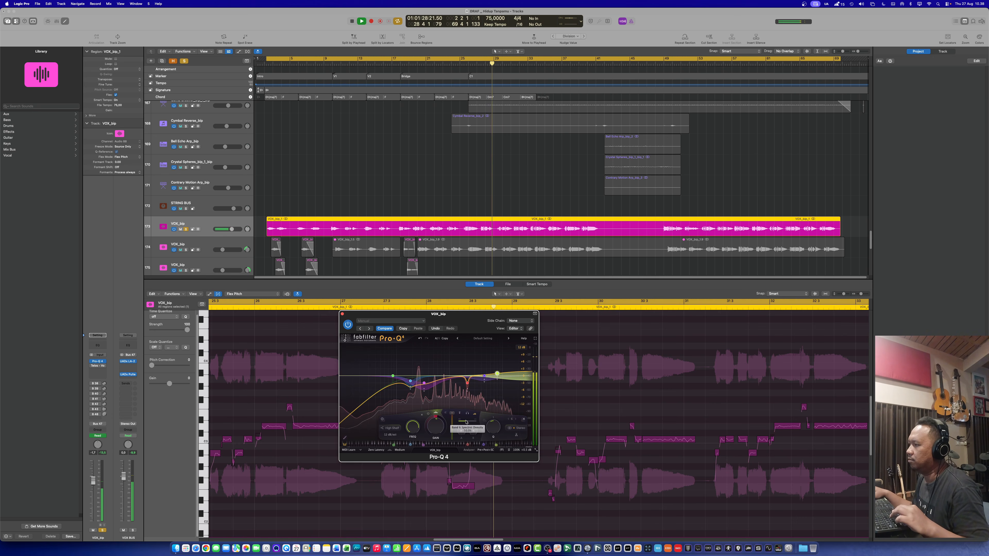
{"action": "left_click_drag", "start_coordinate": [452, 428], "coordinate": [452, 436]}
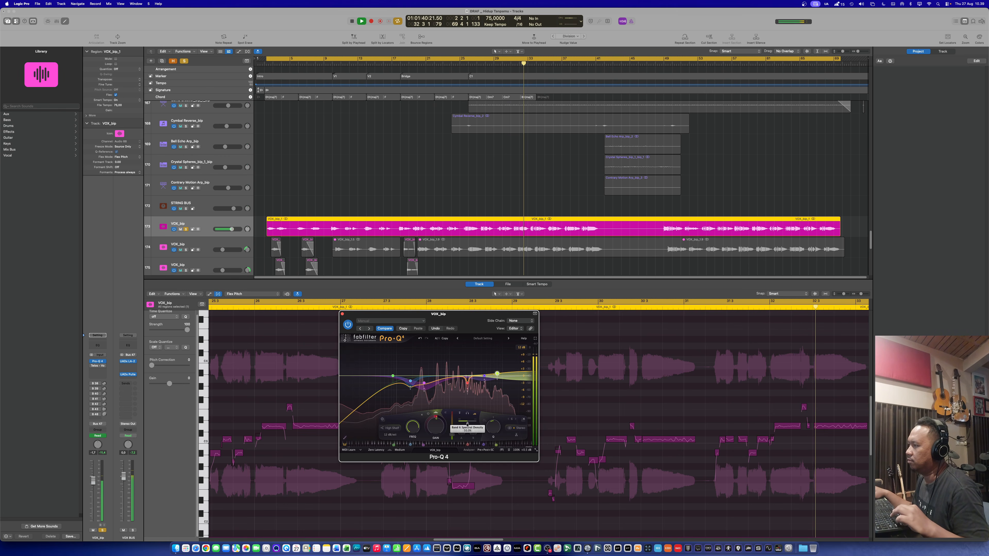
{"action": "key", "text": "space"}
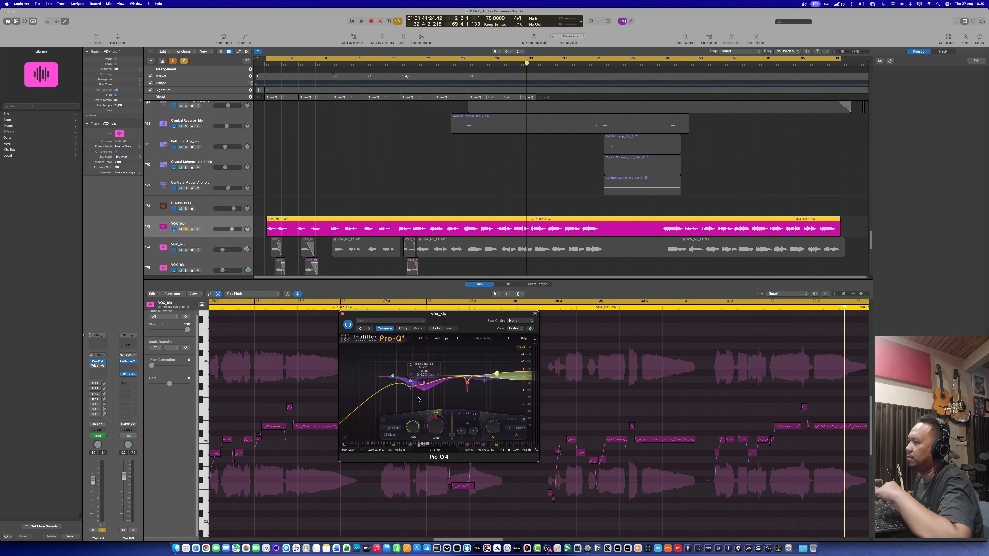
Unsolo the vocal, raise its channel fader slightly while the full mix plays, and shift the equalizer window aside.
{"action": "key", "text": "s"}
{"action": "key", "text": "space"}
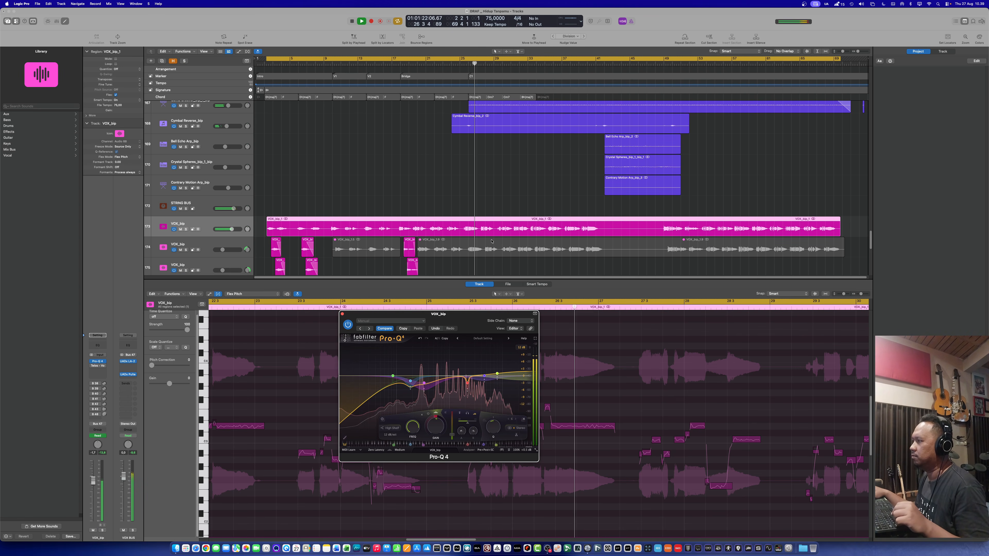
{"action": "left_click_drag", "start_coordinate": [91, 492], "coordinate": [95, 476]}
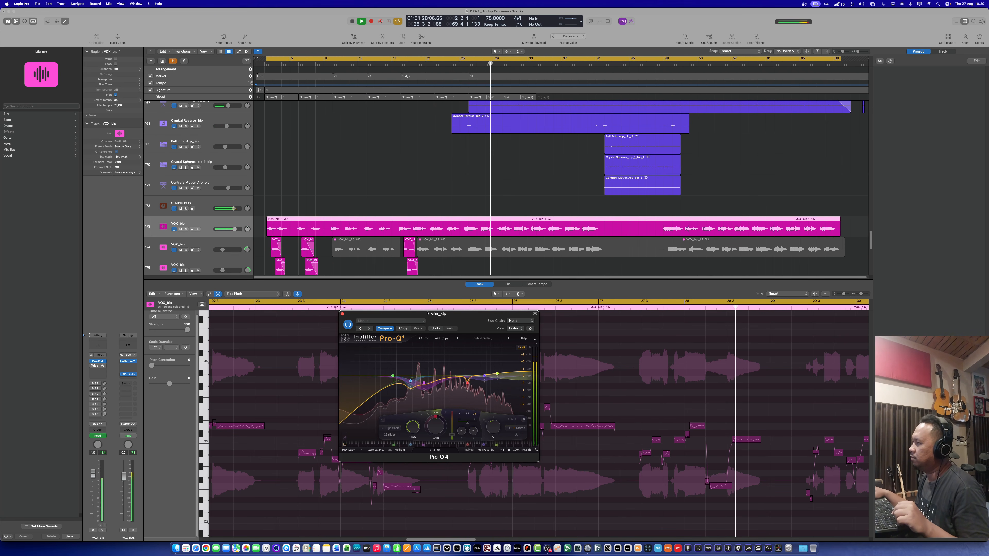
{"action": "left_click_drag", "start_coordinate": [464, 316], "coordinate": [473, 320]}
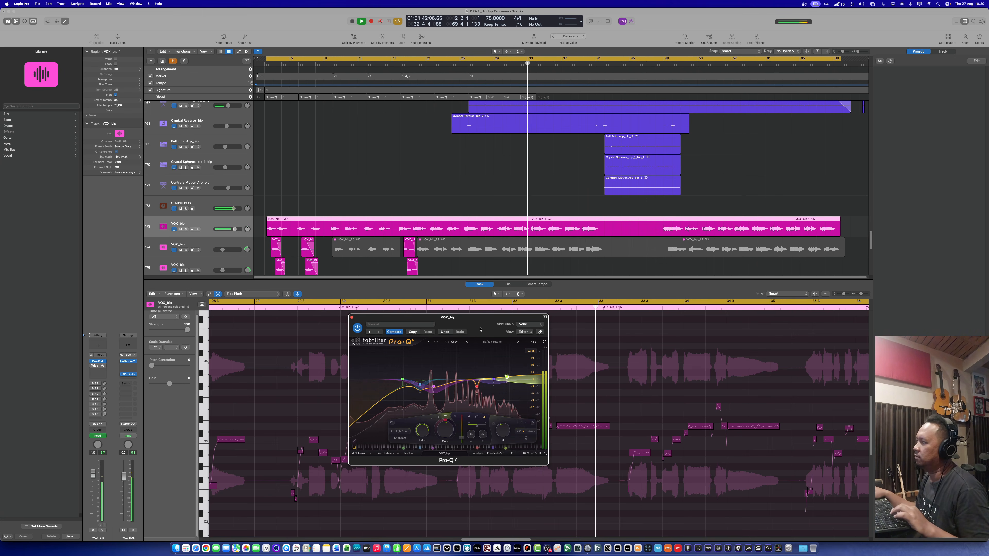
{"action": "key", "text": "space"}
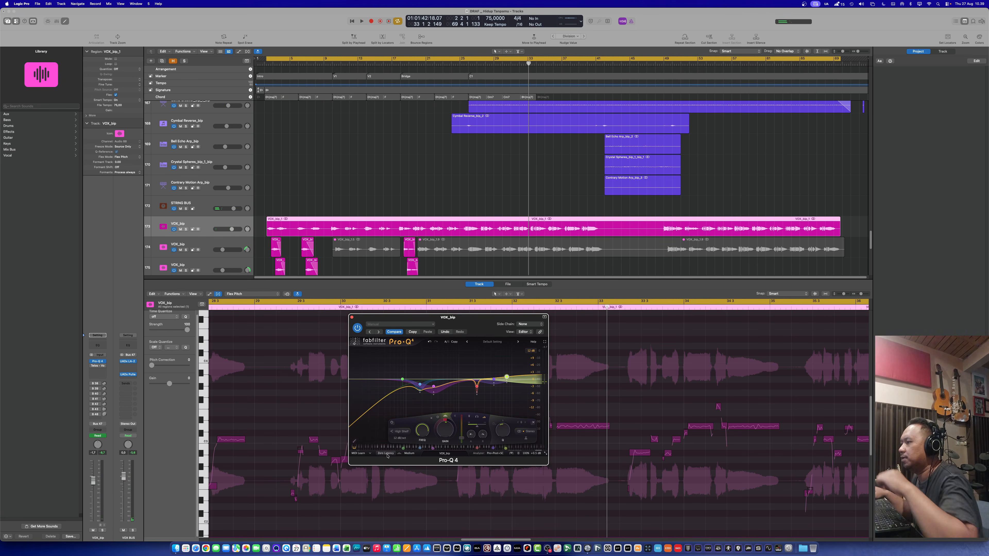
Switch the equalizer's processing mode to Linear Phase and play the vocal in the full mix.
{"action": "left_click", "coordinate": [386, 453]}
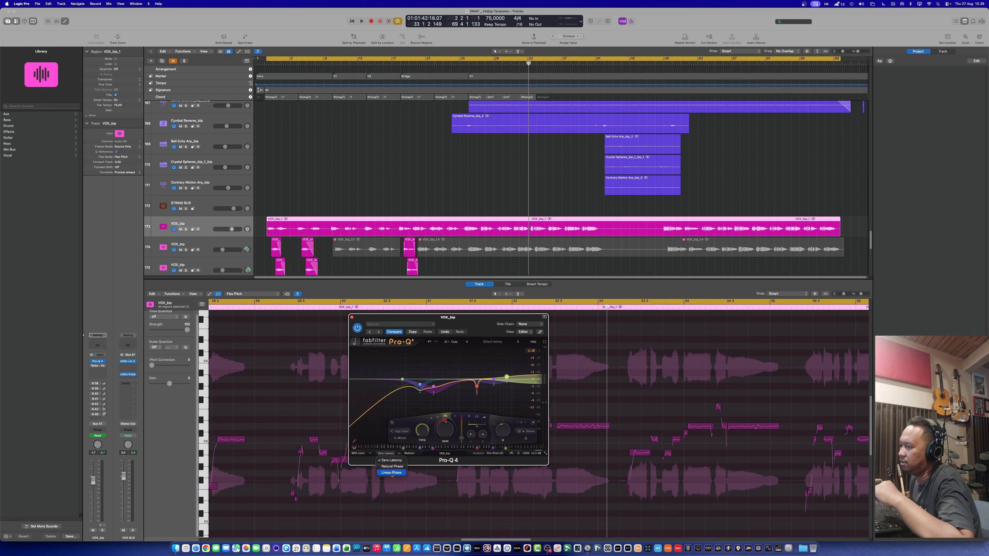
{"action": "left_click", "coordinate": [391, 472]}
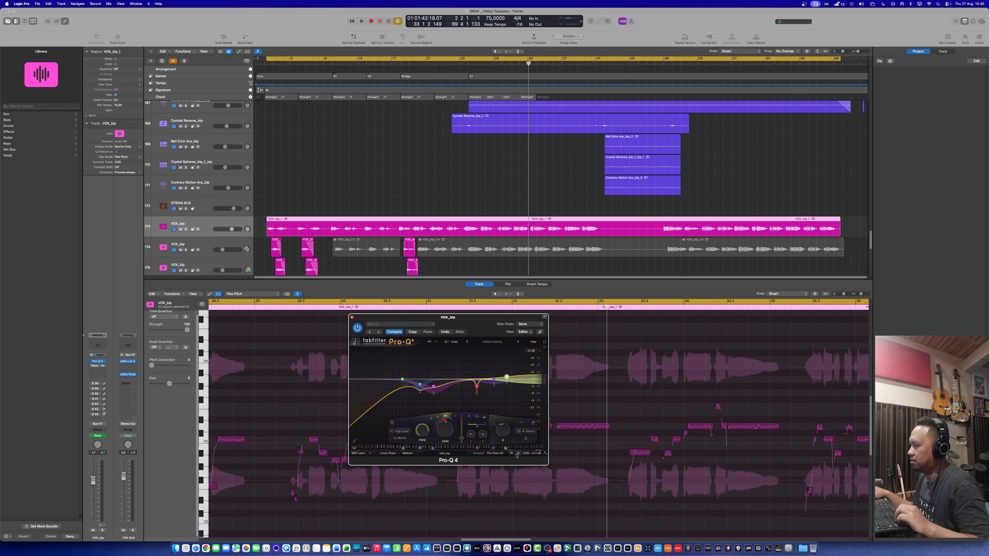
{"action": "key", "text": "space"}
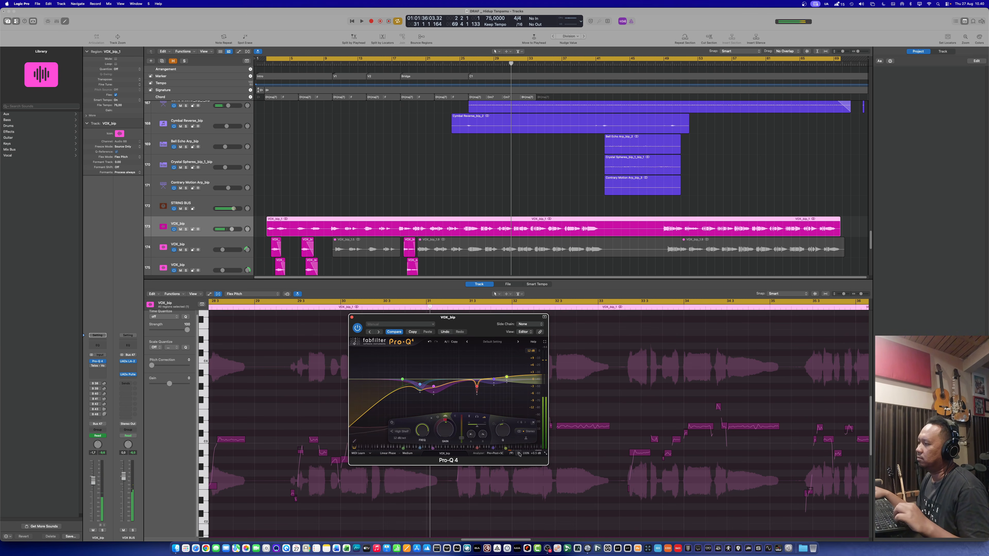
Compare the vocal with the whole equalizer bypassed and active in the full mix, and close the Pro-Q 4 window.
{"action": "left_click", "coordinate": [520, 454]}
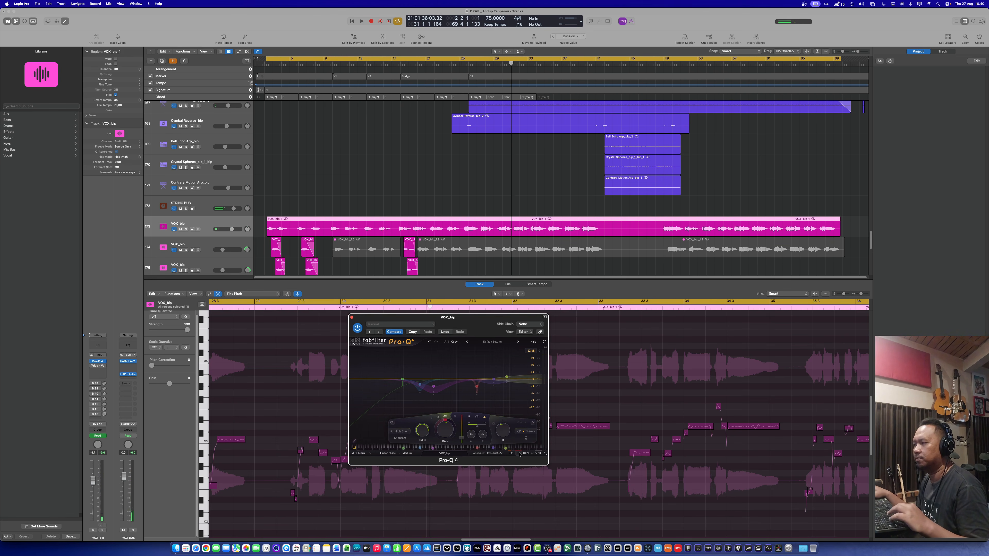
{"action": "key", "text": "space"}
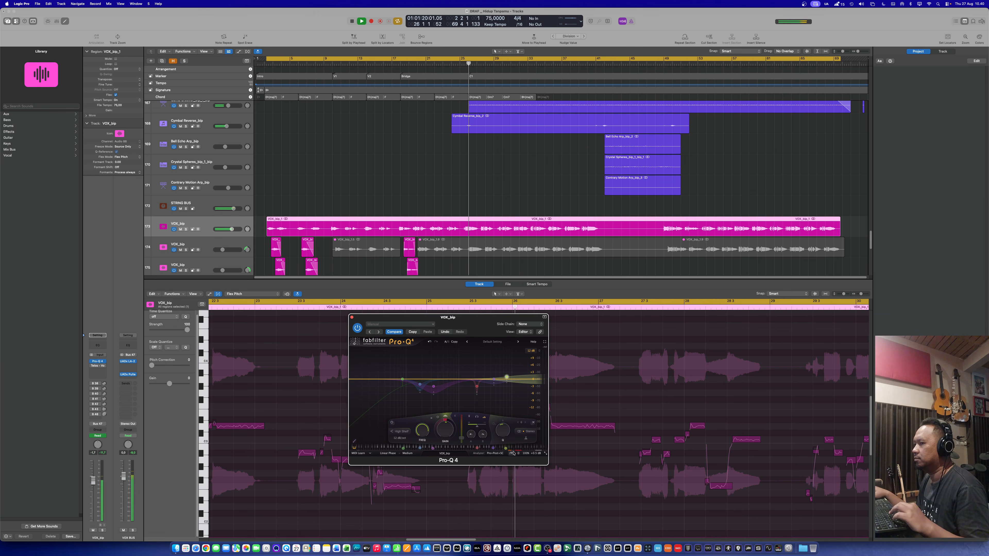
{"action": "left_click", "coordinate": [92, 479], "text": "alt"}
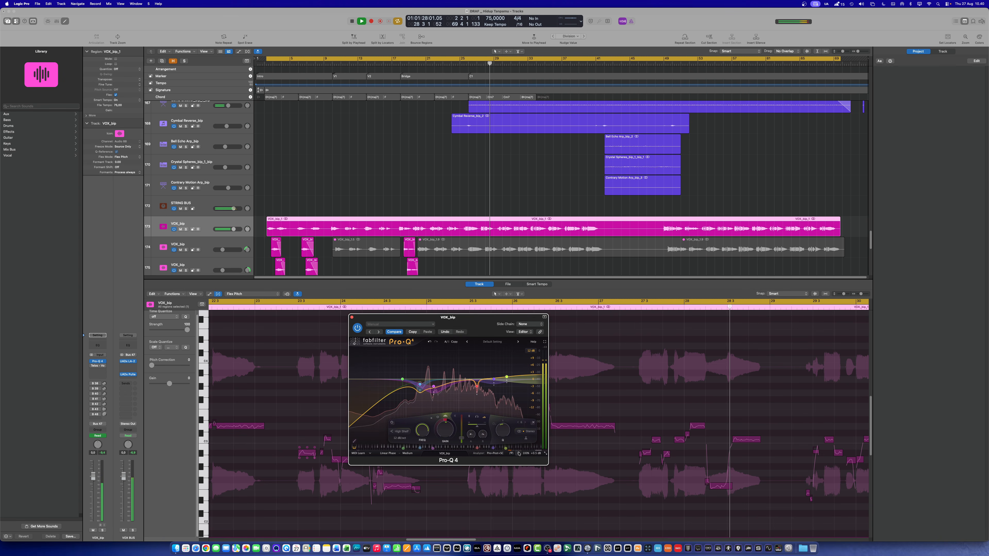
{"action": "key", "text": "space"}
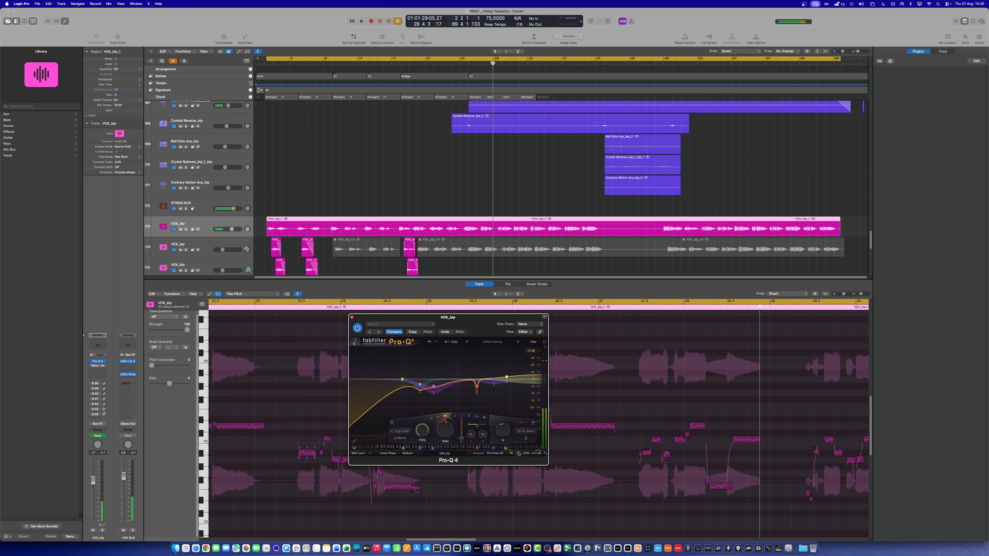
{"action": "key", "text": "super+w"}
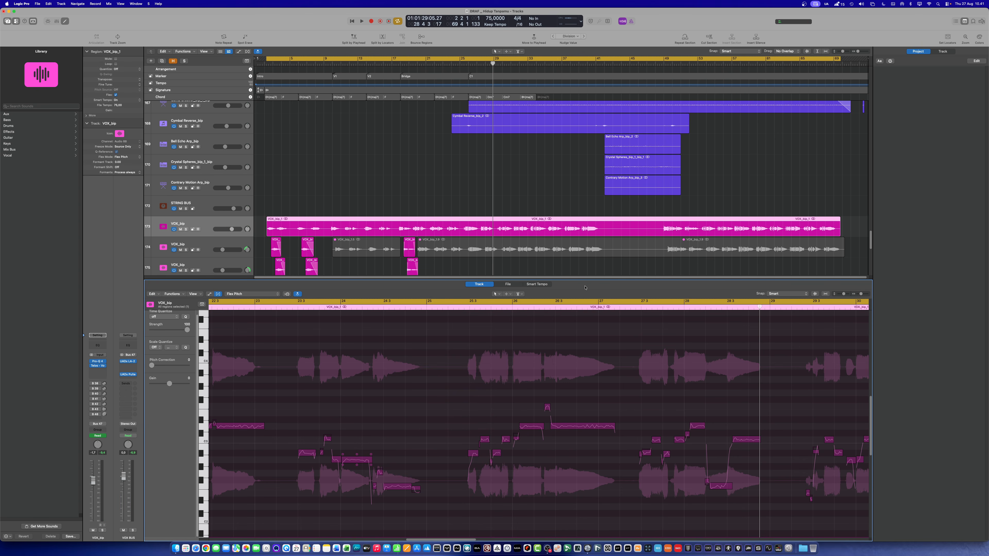